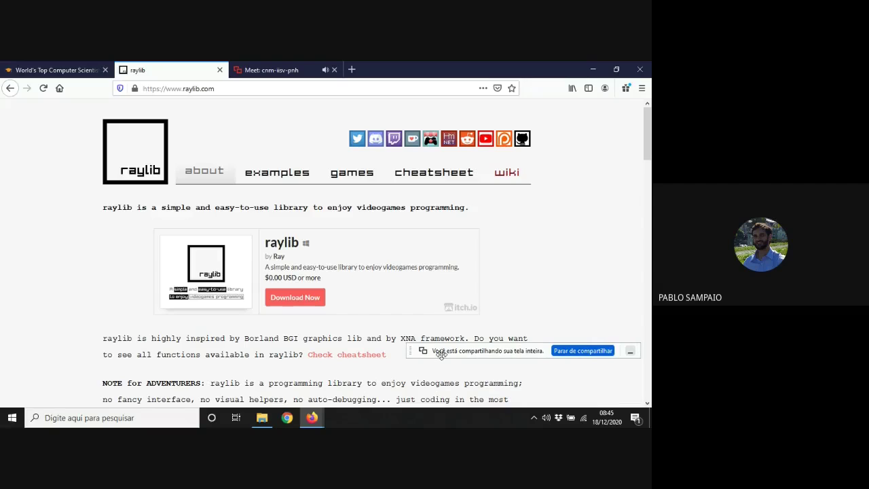
# Step: Open the Windows guide from the raylib site's supported platforms and read its library building instructions
pyautogui.moveTo(442, 354); pyautogui.dragTo(446, 395)
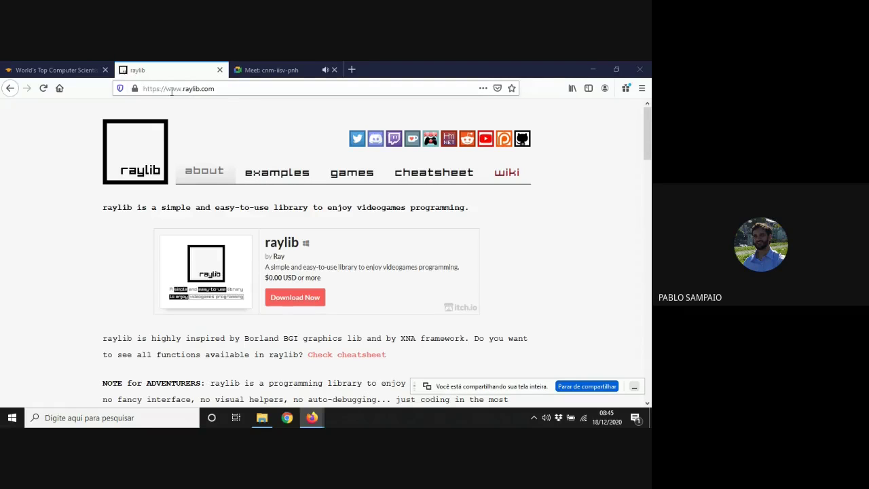
pyautogui.scroll(-3, 318, 294)
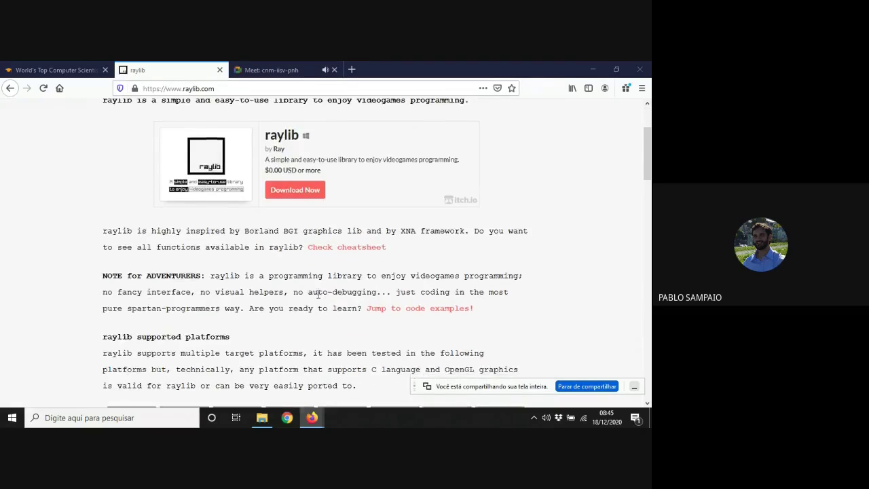
pyautogui.scroll(-3, 317, 294)
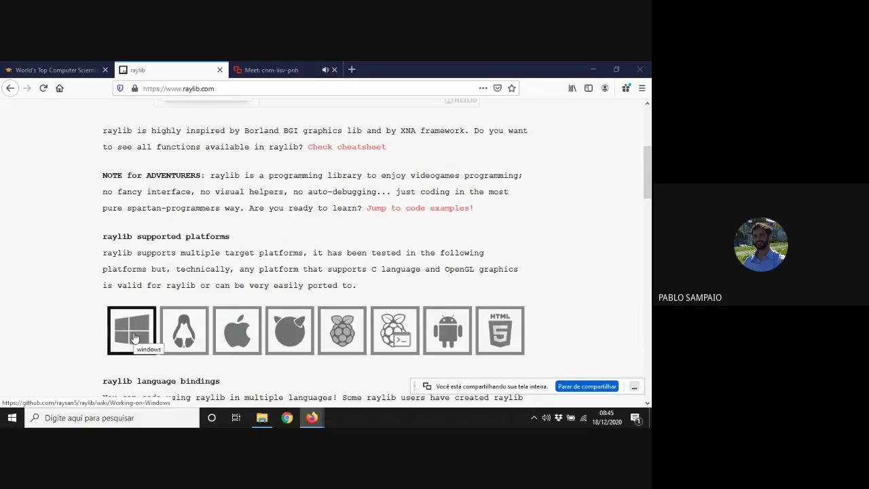
pyautogui.click(133, 337)
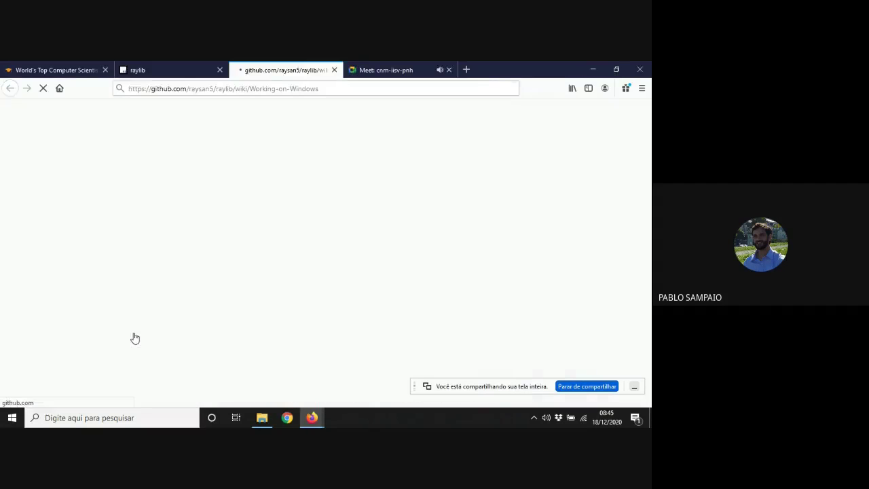
pyautogui.scroll(-8, 261, 297)
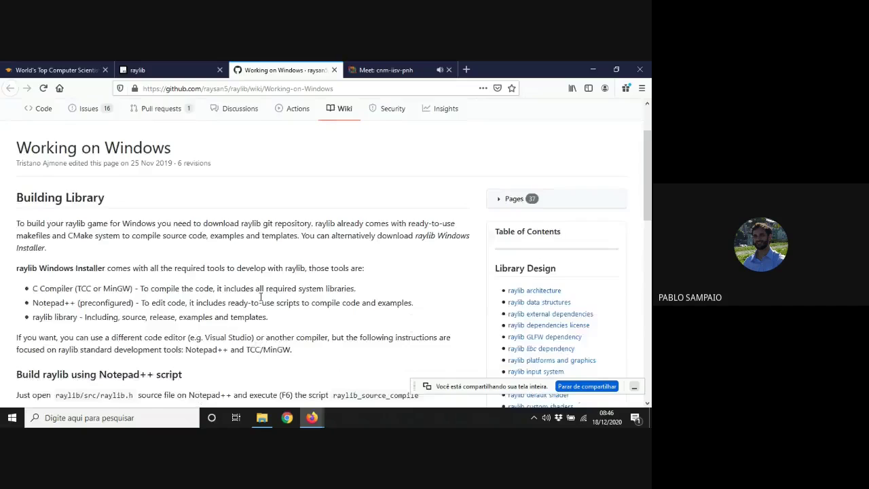
# Step: Switch to File Explorer and open the raylib folder on the local disk C:
pyautogui.hotkey('alt', 'Tab')
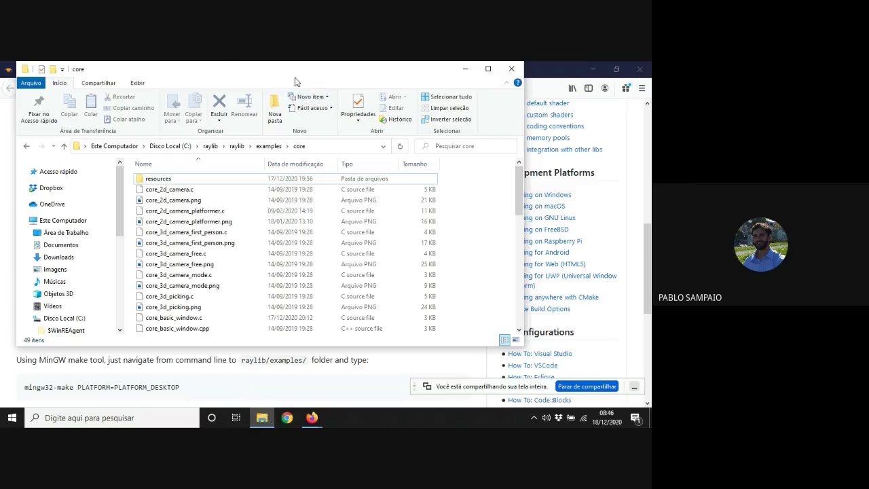
pyautogui.moveTo(292, 74); pyautogui.dragTo(347, 109)
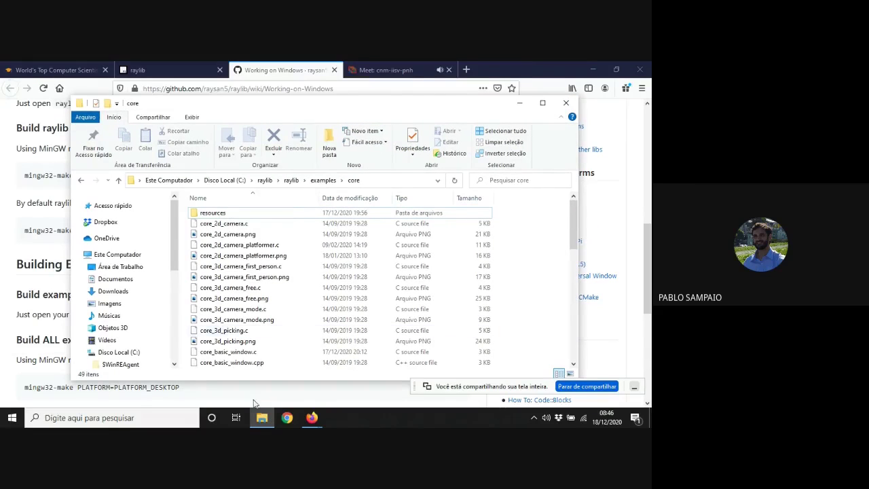
pyautogui.scroll(-2, 174, 262)
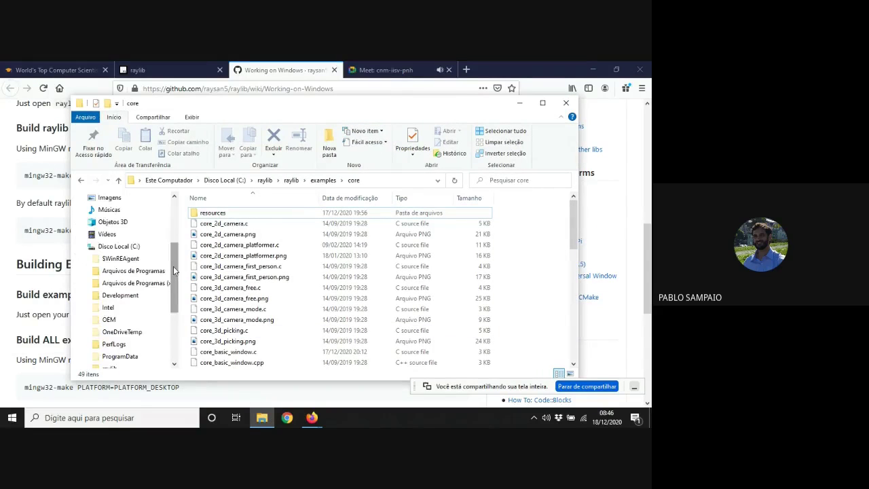
pyautogui.scroll(-1, 173, 267)
pyautogui.click(127, 249)
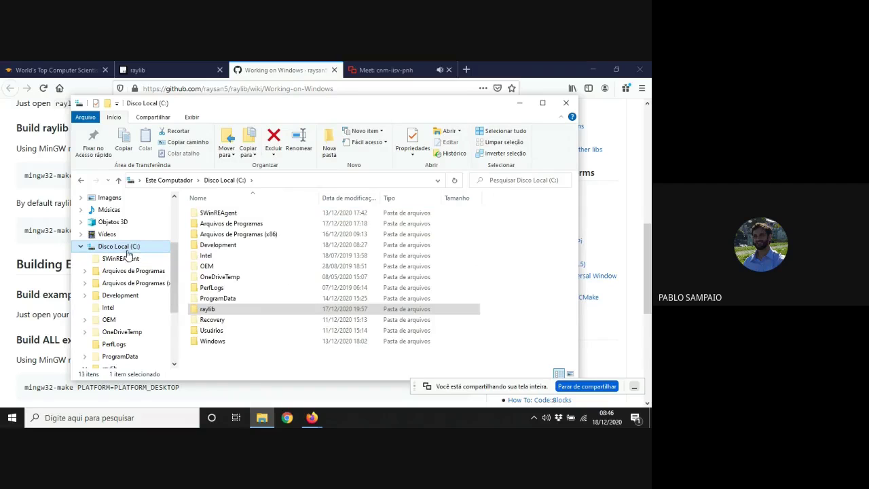
pyautogui.moveTo(302, 110)
pyautogui.mouseDown()
pyautogui.moveTo(346, 138)
pyautogui.moveTo(286, 120)
pyautogui.moveTo(304, 103)
pyautogui.mouseUp()
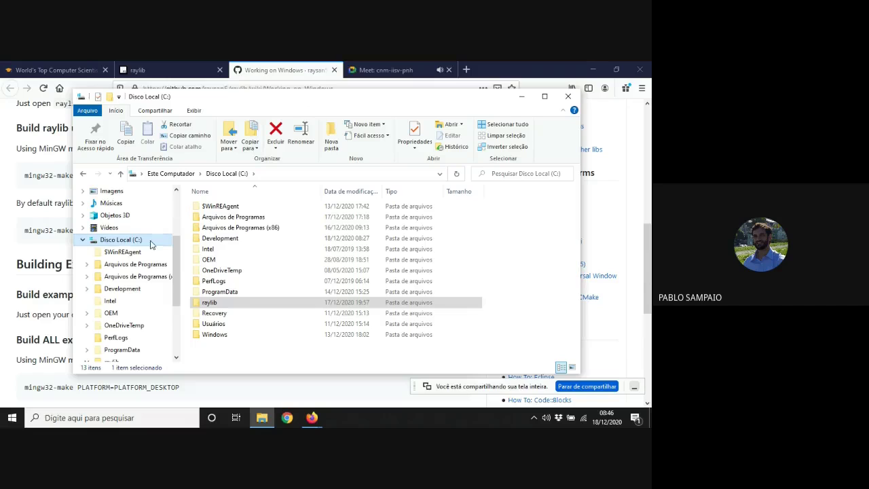
pyautogui.click(209, 304)
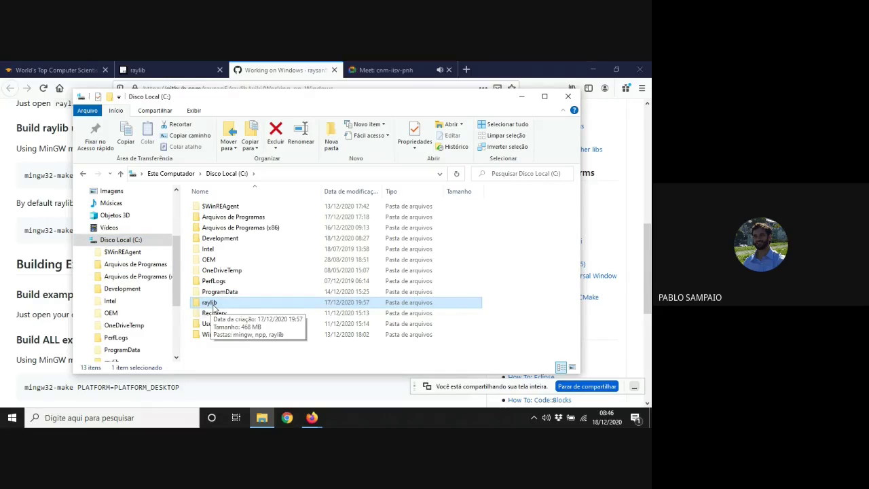
pyautogui.doubleClick(211, 304)
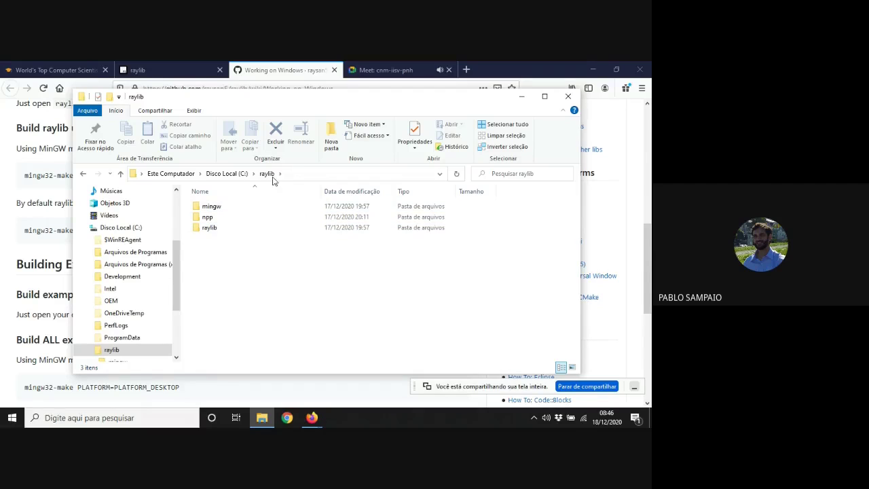
pyautogui.click(301, 178)
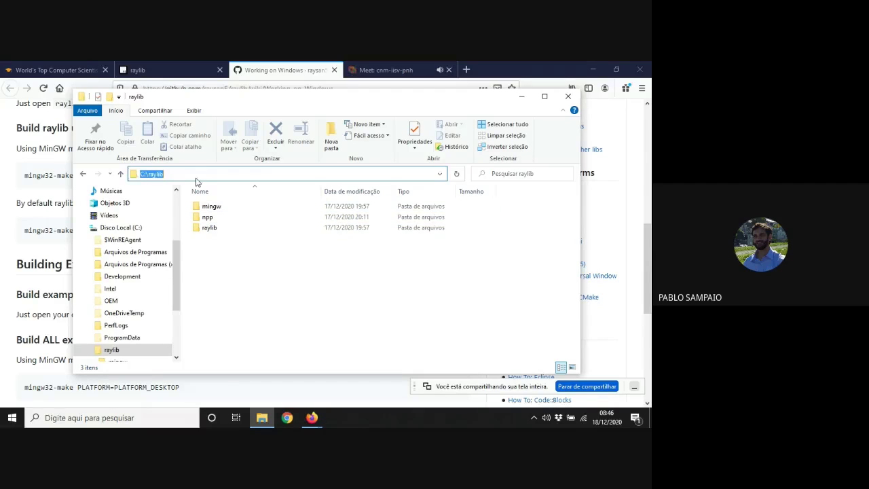
# Step: Open the examples folder inside the inner raylib folder
pyautogui.click(215, 231)
pyautogui.doubleClick(215, 231)
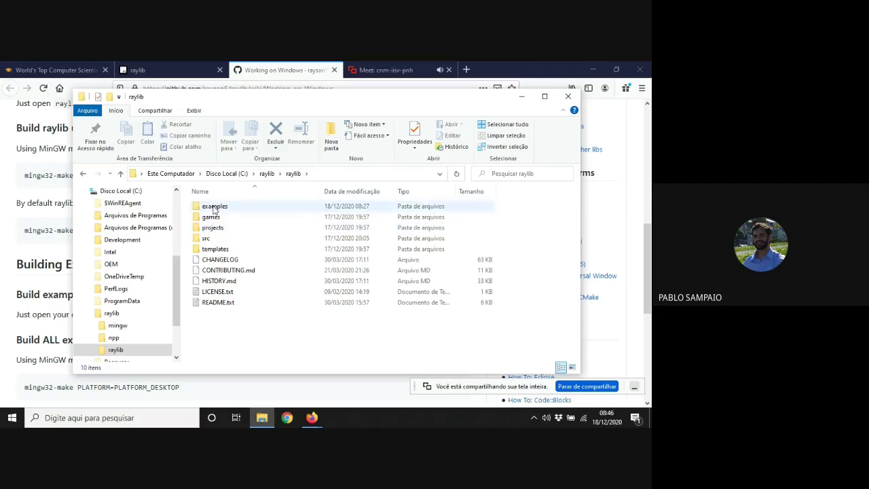
pyautogui.click(207, 241)
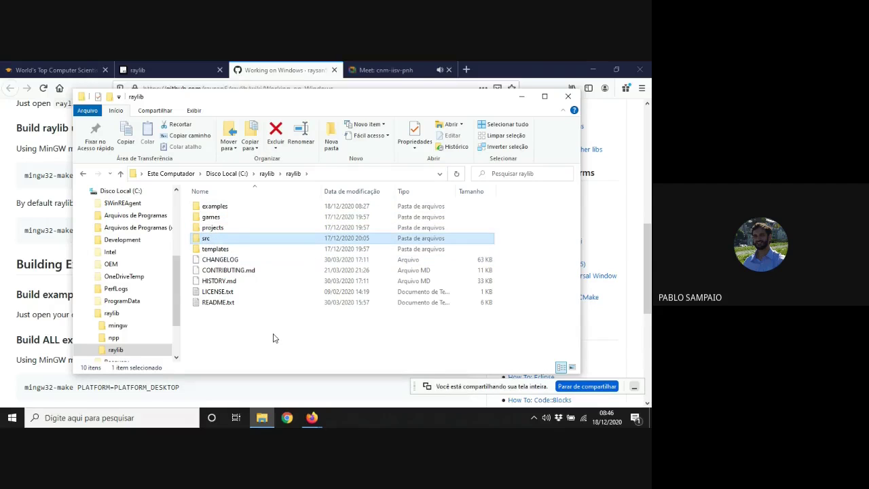
pyautogui.press('Up')
pyautogui.press('Up')
pyautogui.press('Up')
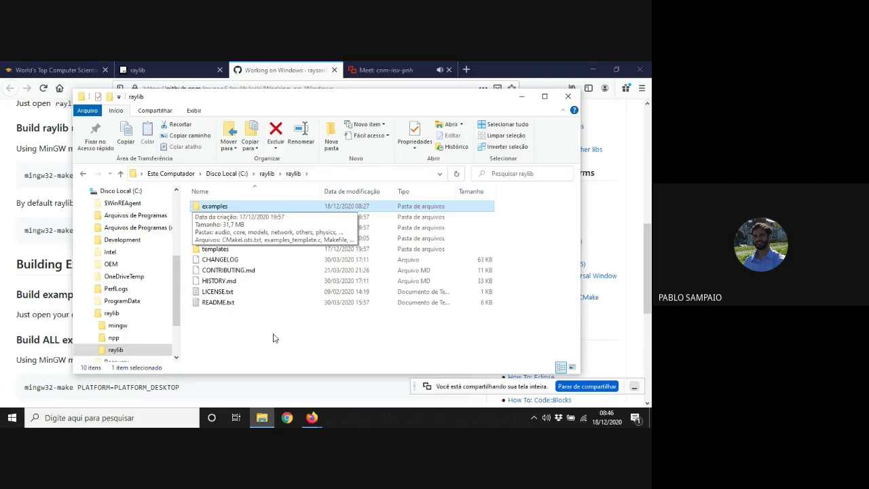
pyautogui.press('Return')
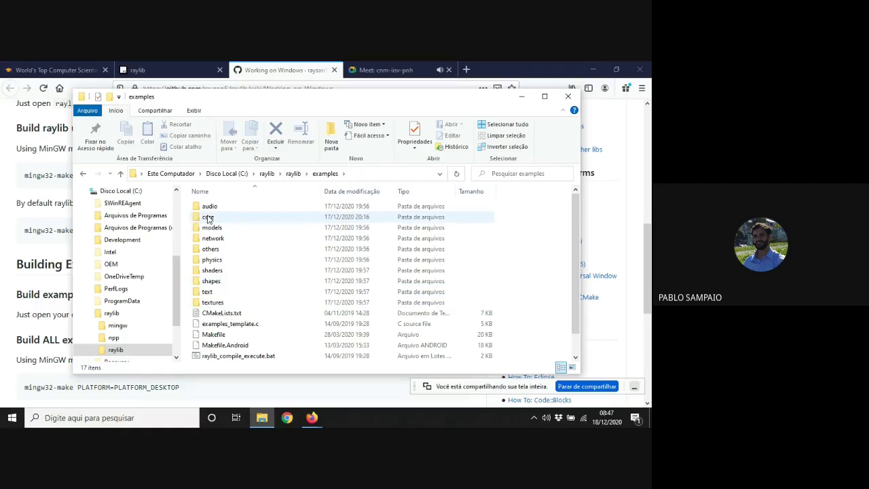
# Step: Open the core examples folder and select the core_basic_window.c source file
pyautogui.moveTo(207, 220)
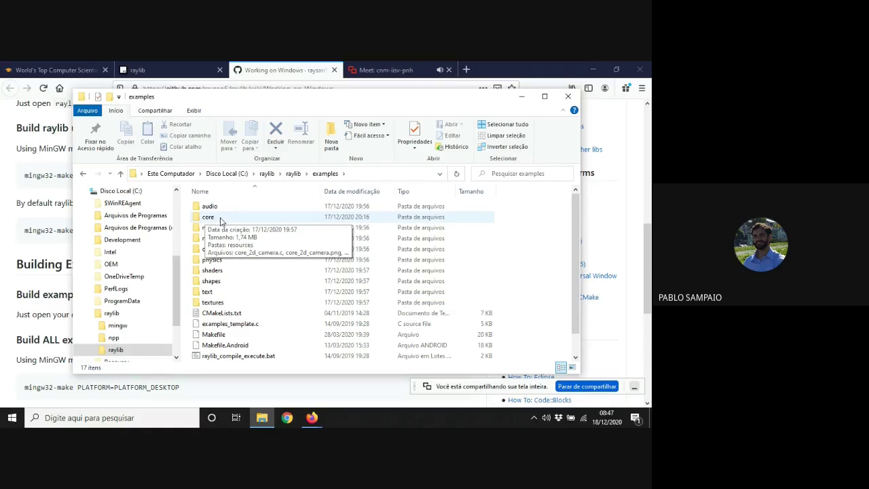
pyautogui.doubleClick(207, 218)
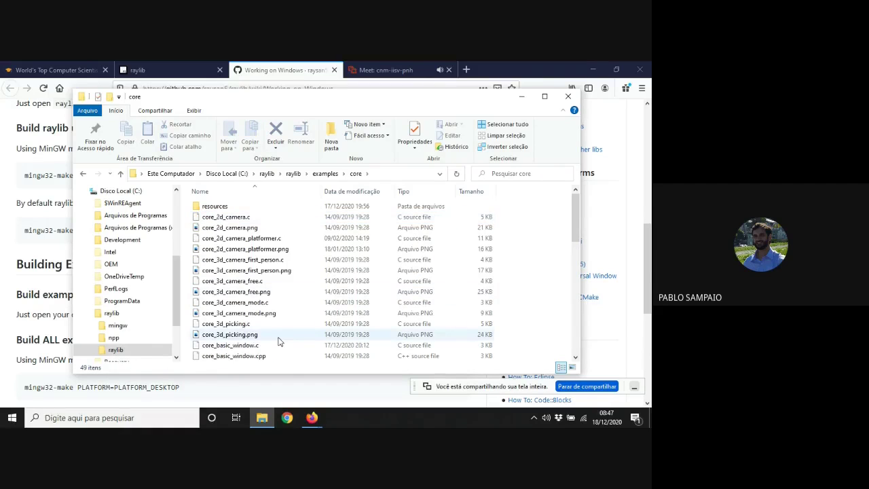
pyautogui.moveTo(279, 341)
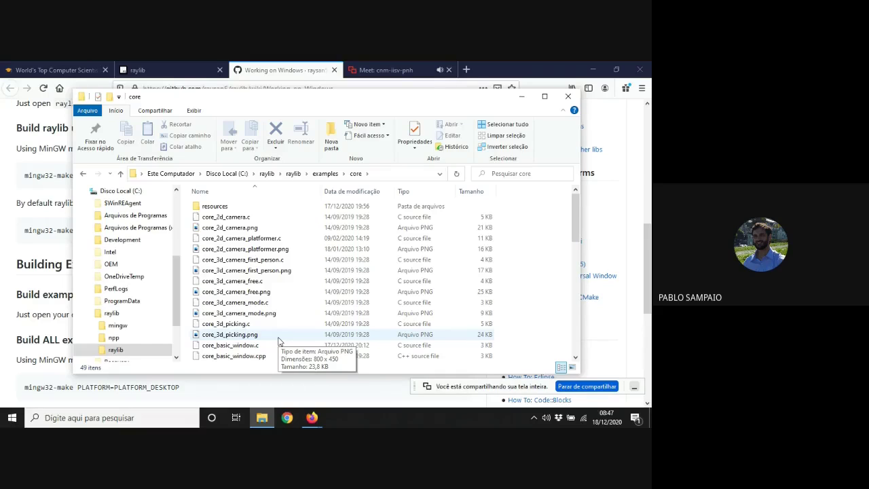
pyautogui.scroll(-2, 285, 340)
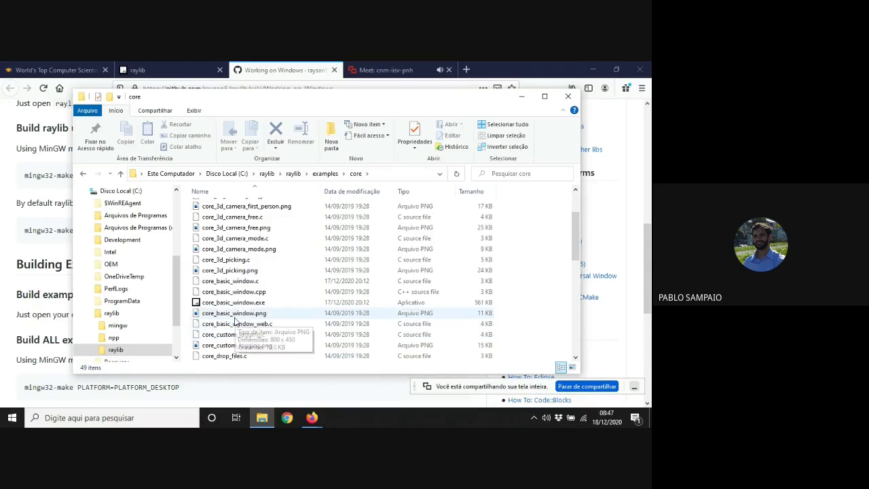
pyautogui.click(197, 284)
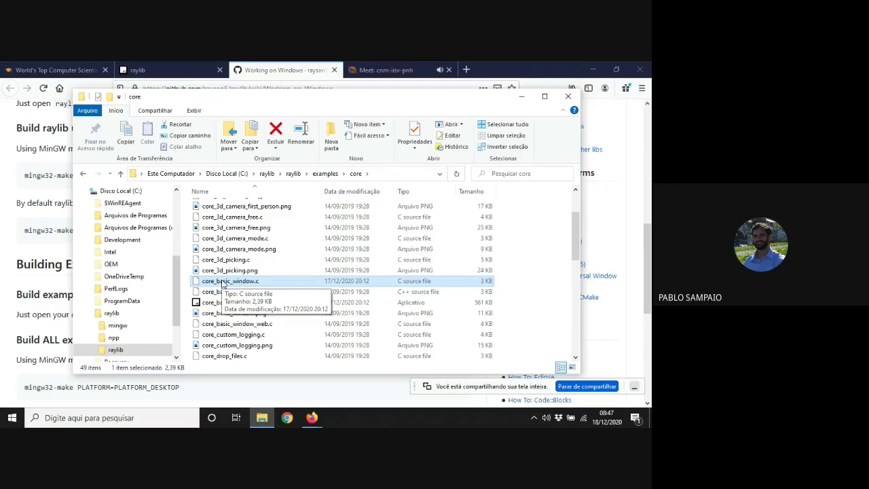
# Step: Uncover the desktop, launch Notepad++ for raylib, and close the core_input_keys.c file
pyautogui.click(615, 68)
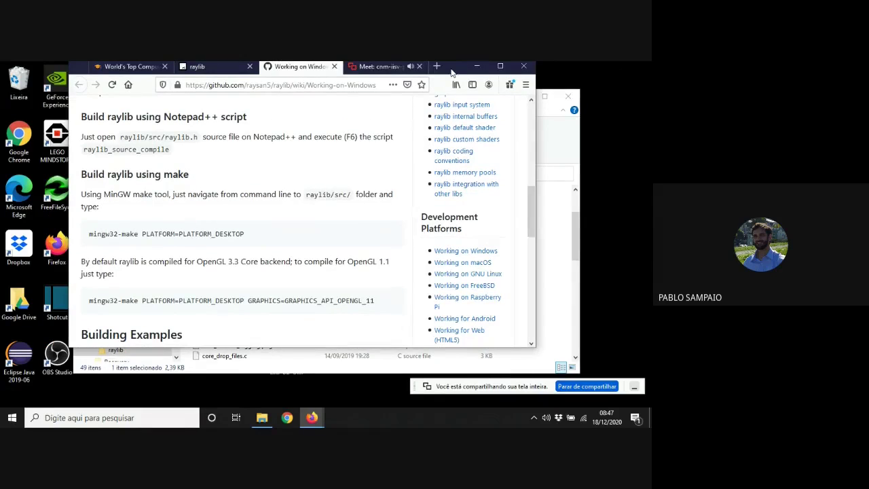
pyautogui.moveTo(453, 71); pyautogui.dragTo(504, 107)
pyautogui.hotkey('alt', 'Tab')
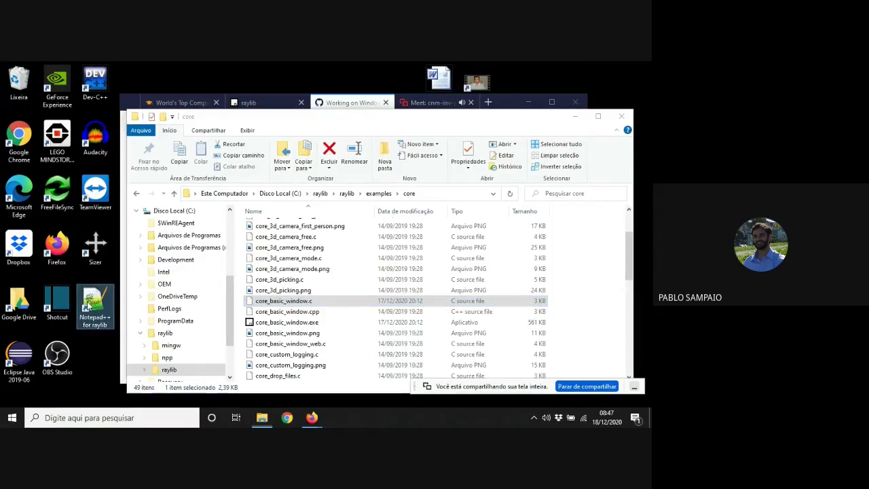
pyautogui.doubleClick(87, 307)
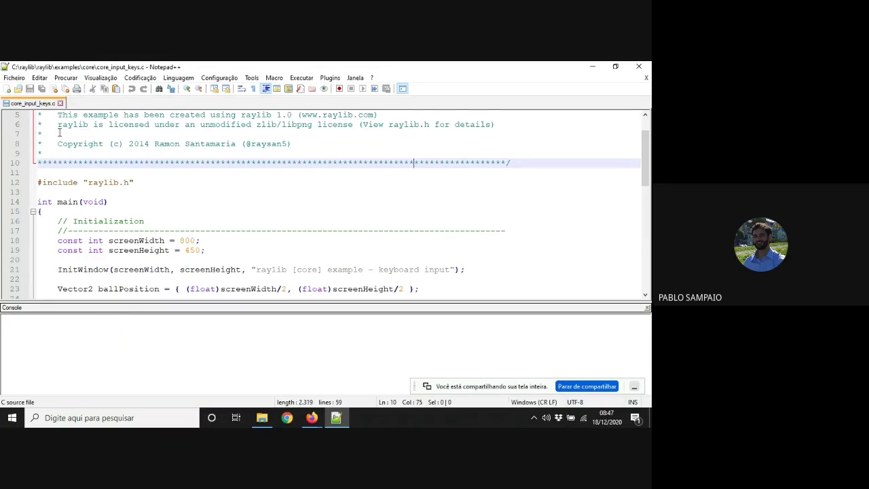
pyautogui.click(61, 103)
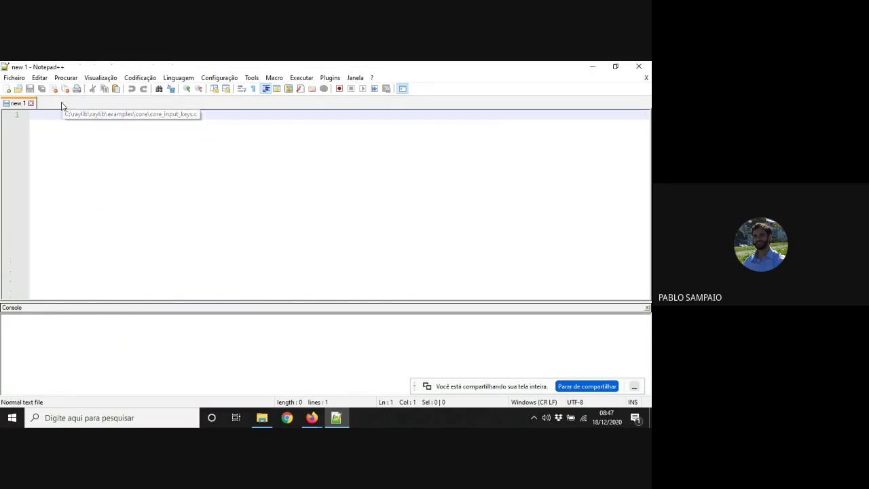
# Step: Load core_basic_window.c from the core folder into Notepad++, look through its code, and close the file
pyautogui.click(272, 419)
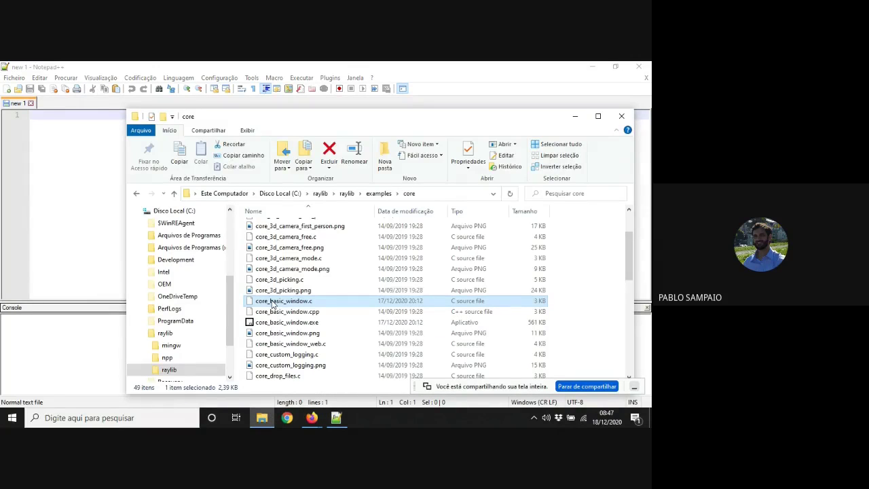
pyautogui.moveTo(270, 303); pyautogui.dragTo(100, 226)
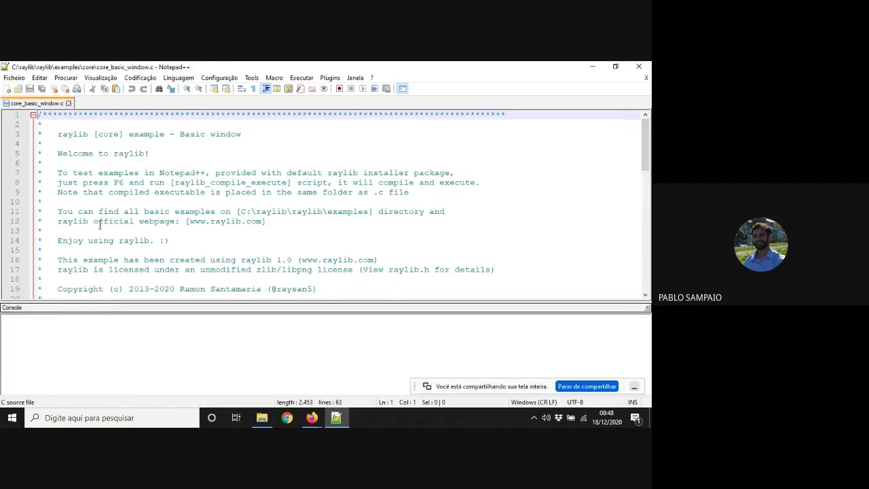
pyautogui.scroll(-4, 100, 226)
pyautogui.scroll(-2, 100, 226)
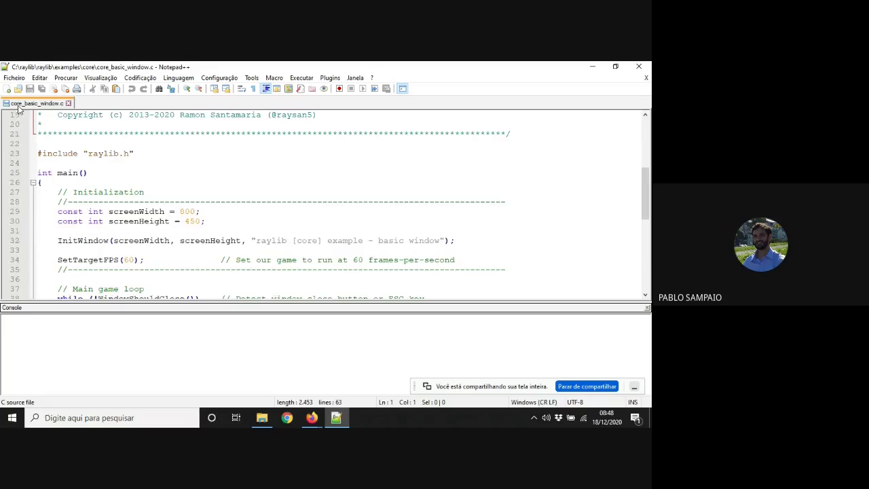
pyautogui.scroll(-5, 76, 229)
pyautogui.scroll(6, 75, 112)
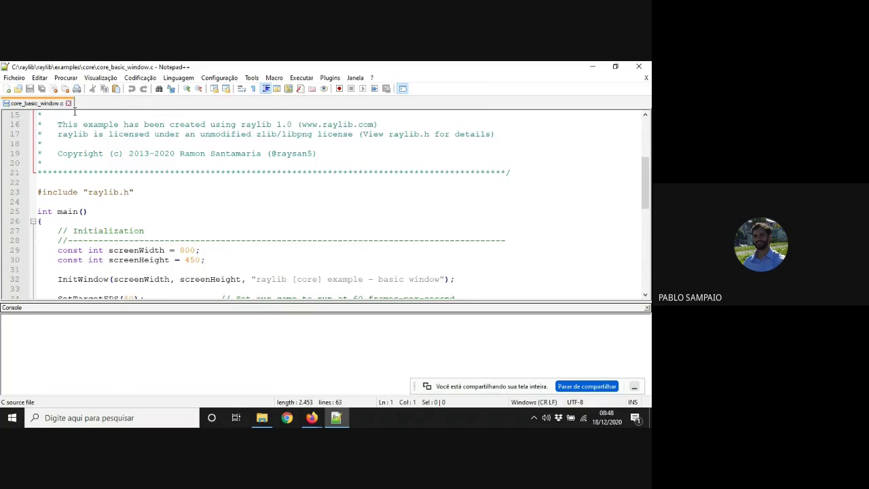
pyautogui.click(68, 103)
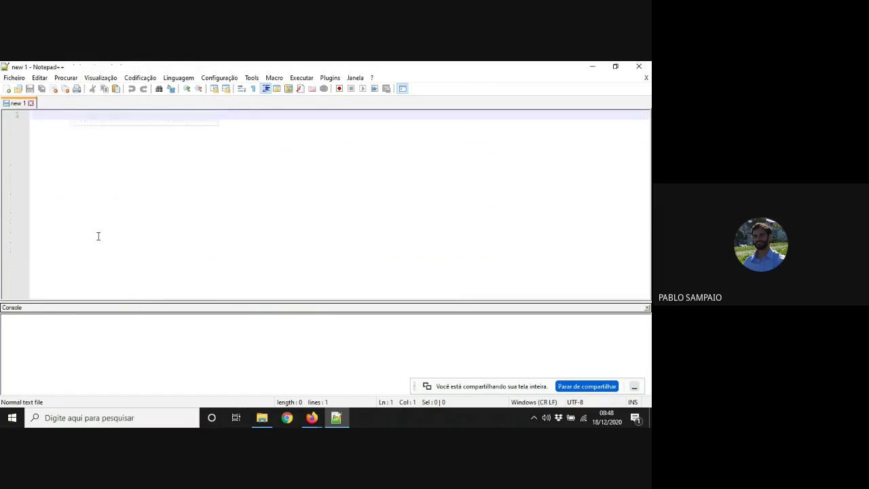
# Step: Browse the file-opening dialog to the C:\raylib\raylib\examples\core folder, starting from the local disk C:
pyautogui.click(12, 79)
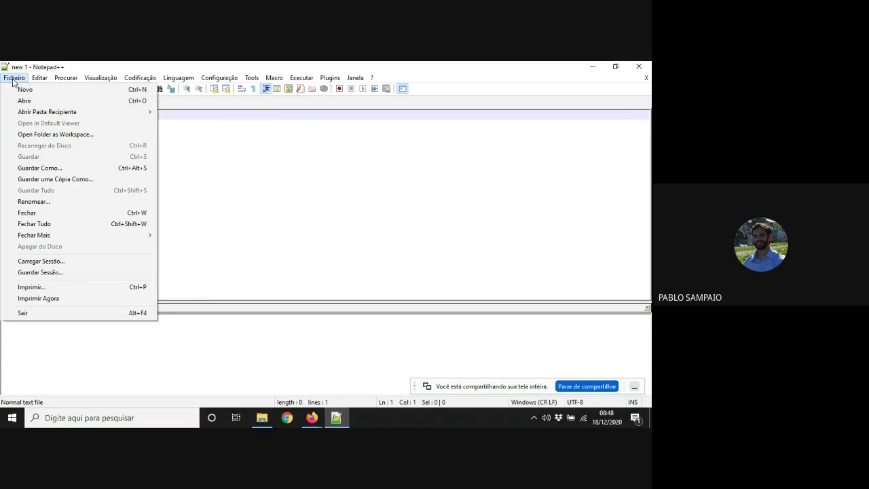
pyautogui.click(26, 100)
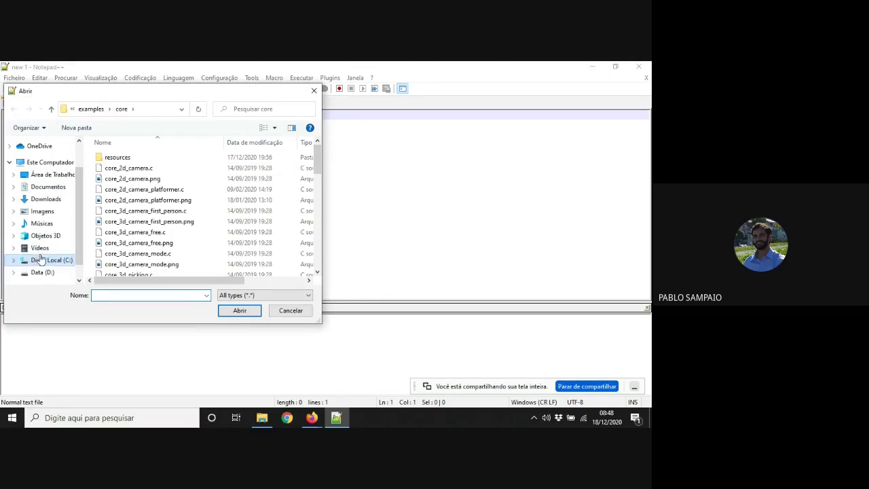
pyautogui.click(40, 258)
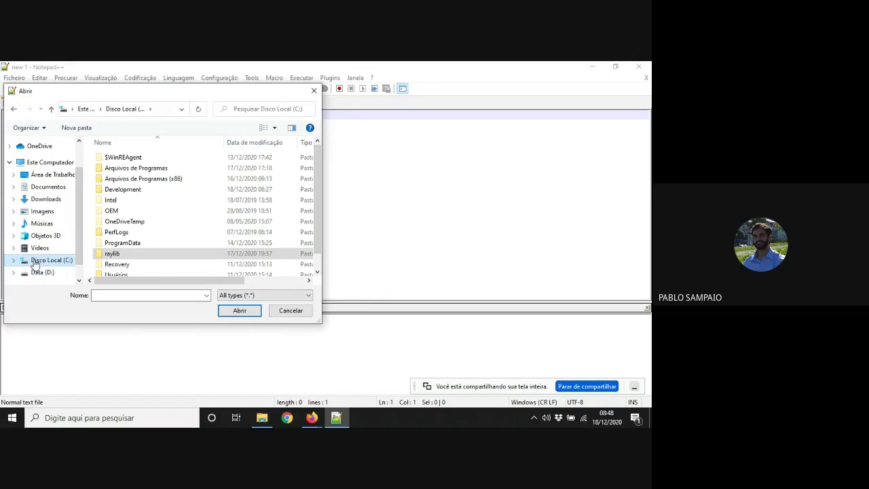
pyautogui.doubleClick(110, 254)
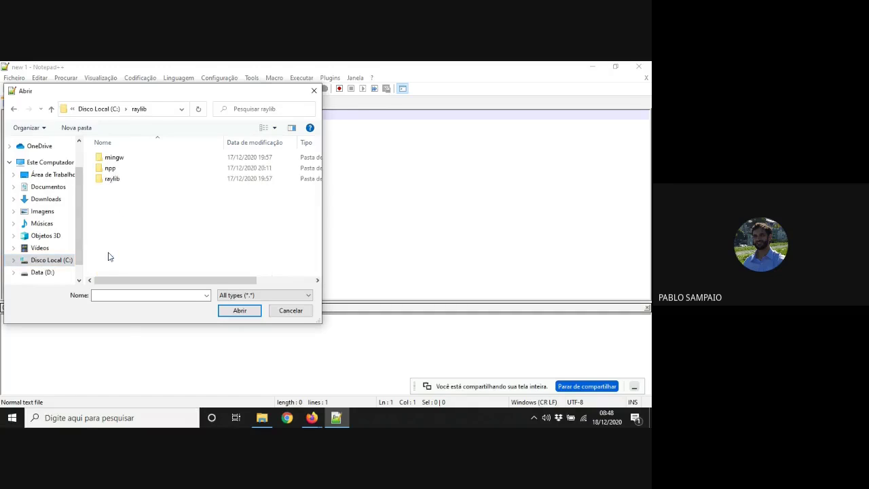
pyautogui.doubleClick(112, 180)
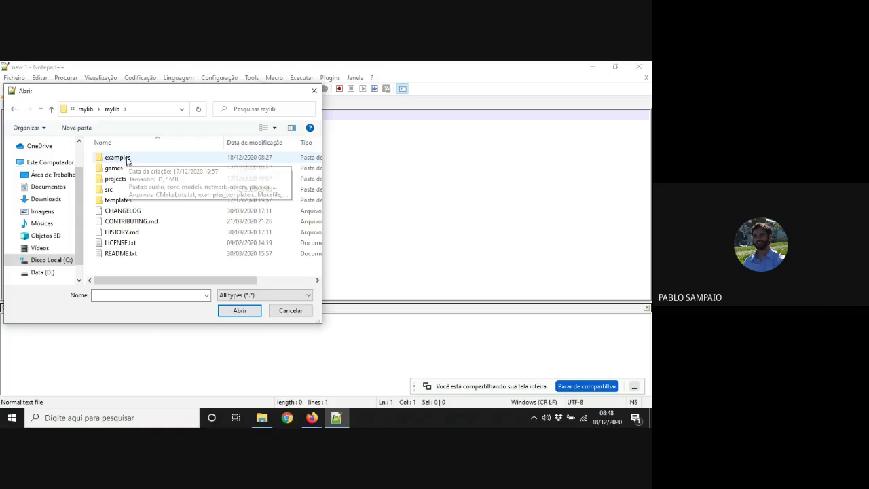
pyautogui.doubleClick(112, 158)
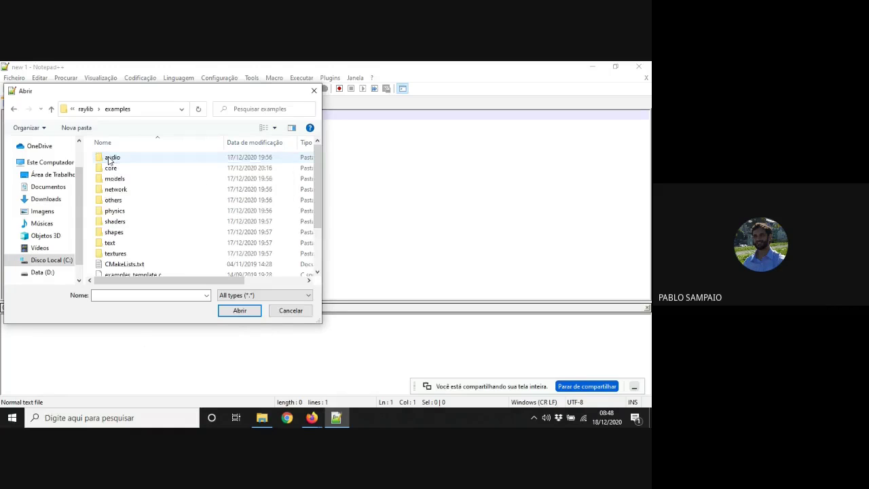
pyautogui.doubleClick(109, 168)
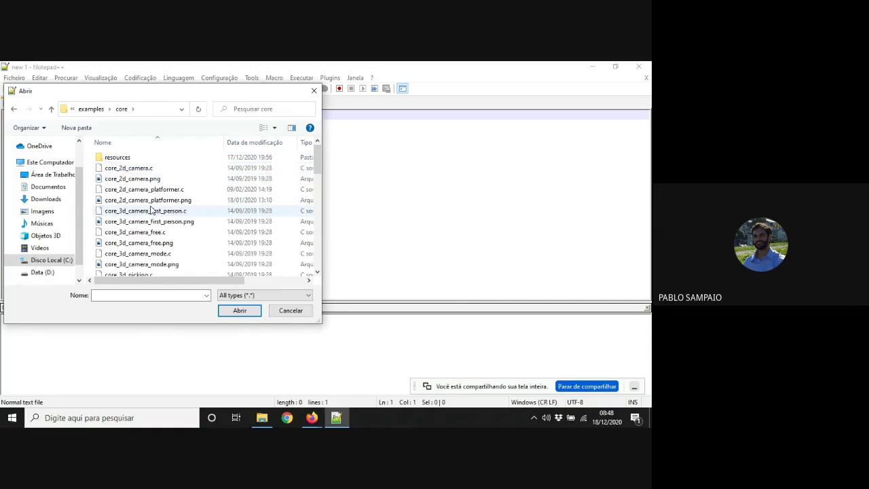
# Step: Open core_basic_window.c from the core folder and shrink the console pane to enlarge the code area
pyautogui.scroll(-1, 149, 207)
pyautogui.scroll(-2, 151, 211)
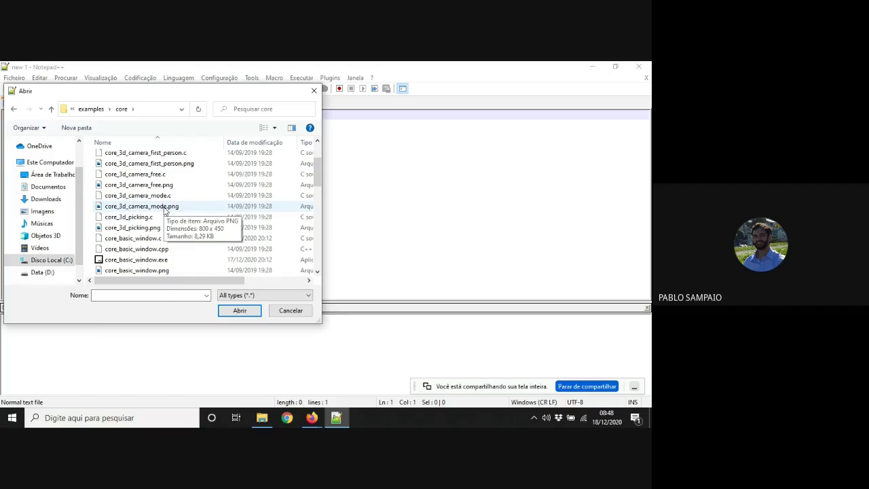
pyautogui.click(135, 239)
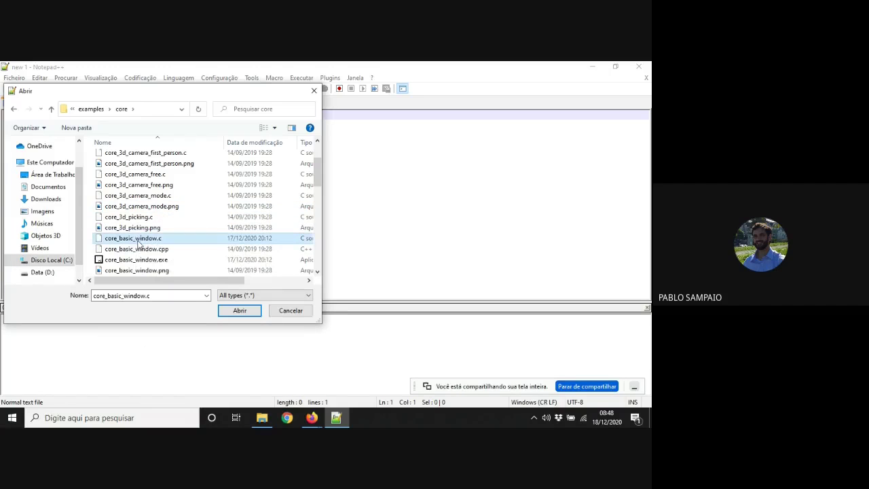
pyautogui.click(239, 310)
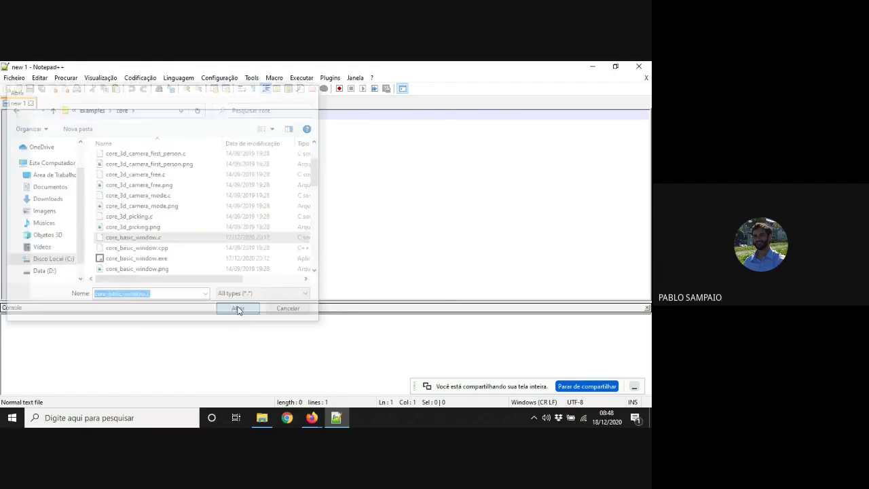
pyautogui.moveTo(247, 303); pyautogui.dragTo(250, 333)
# Step: Examine the core_basic_window.c code, including its header comments, window initialization, main game loop and drawing section
pyautogui.scroll(-6, 236, 243)
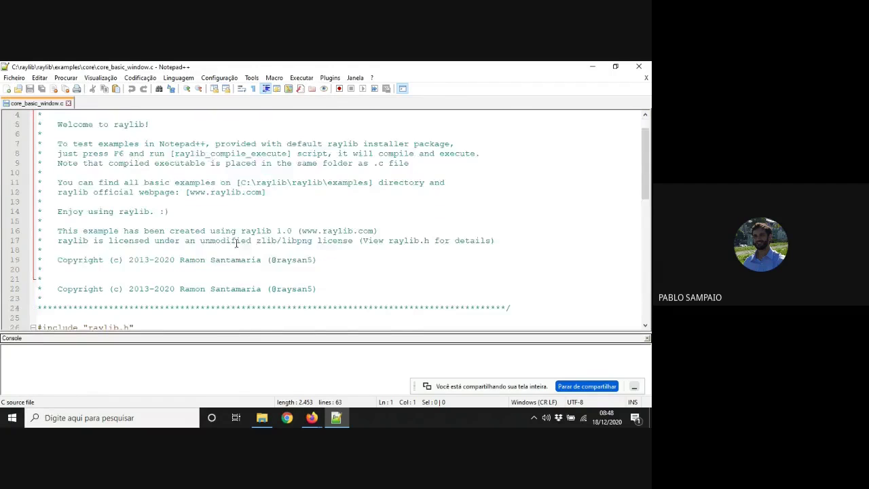
pyautogui.scroll(-1, 236, 243)
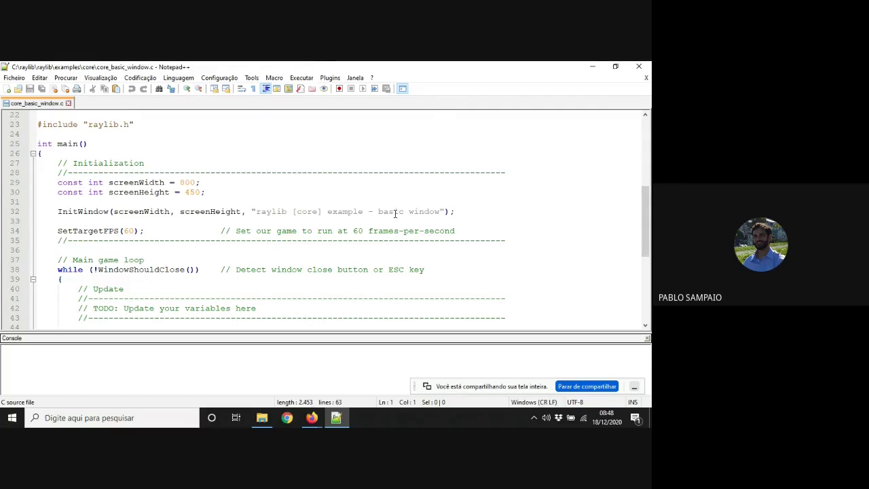
pyautogui.scroll(-5, 282, 254)
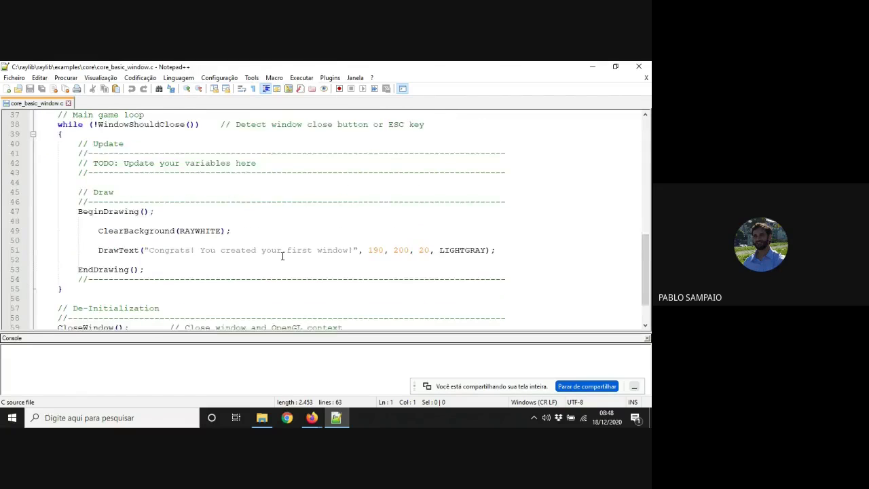
pyautogui.scroll(-1, 282, 256)
pyautogui.scroll(3, 282, 256)
pyautogui.scroll(1, 283, 255)
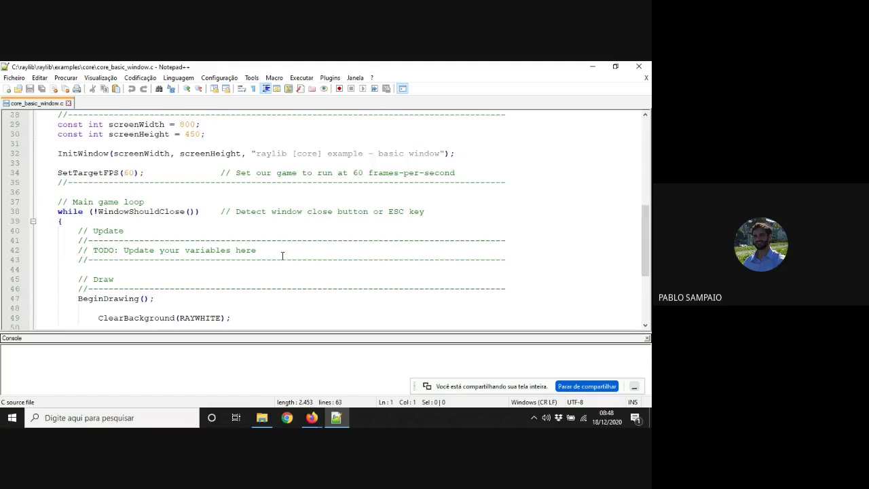
pyautogui.scroll(-1, 282, 255)
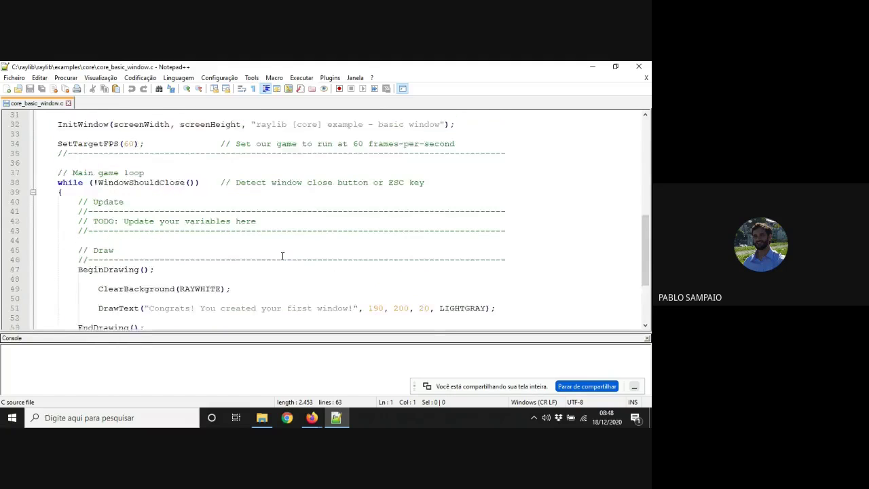
pyautogui.scroll(5, 282, 255)
pyautogui.scroll(-7, 282, 255)
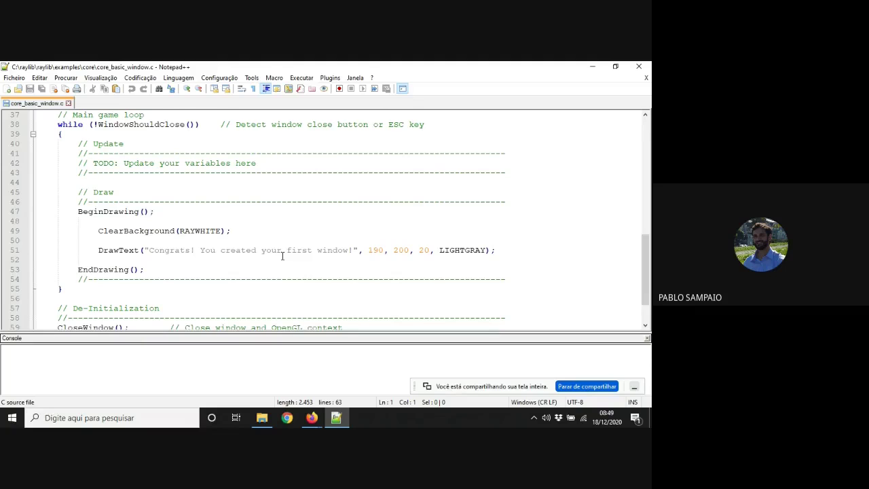
pyautogui.scroll(-1, 283, 255)
pyautogui.scroll(10, 282, 256)
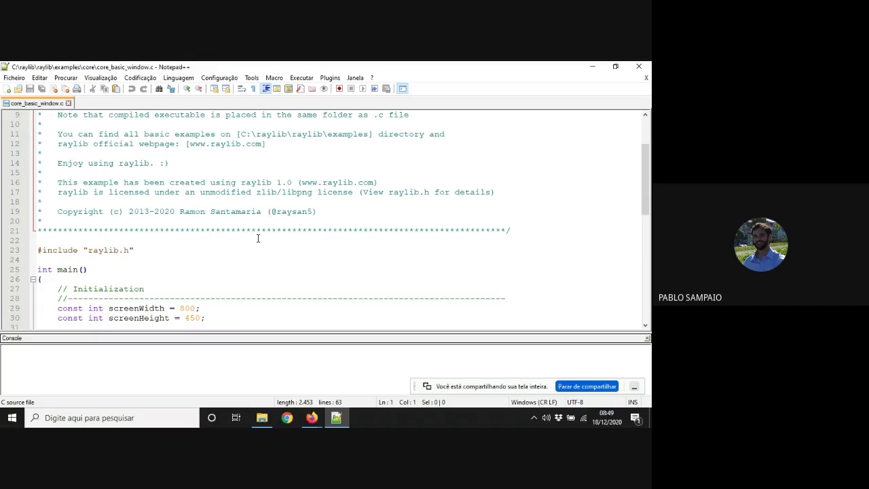
# Step: Compile and run core_basic_window.c with the raylib_compile_execute script, and close the example window
pyautogui.press('F6')
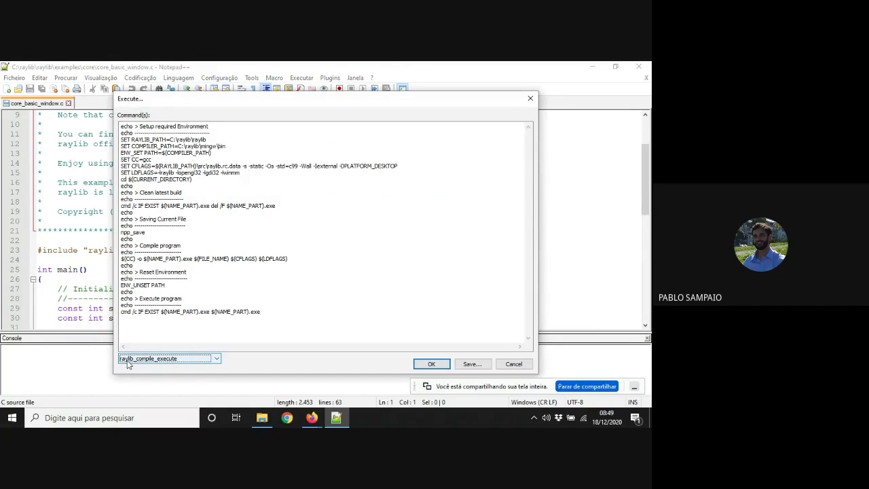
pyautogui.click(216, 362)
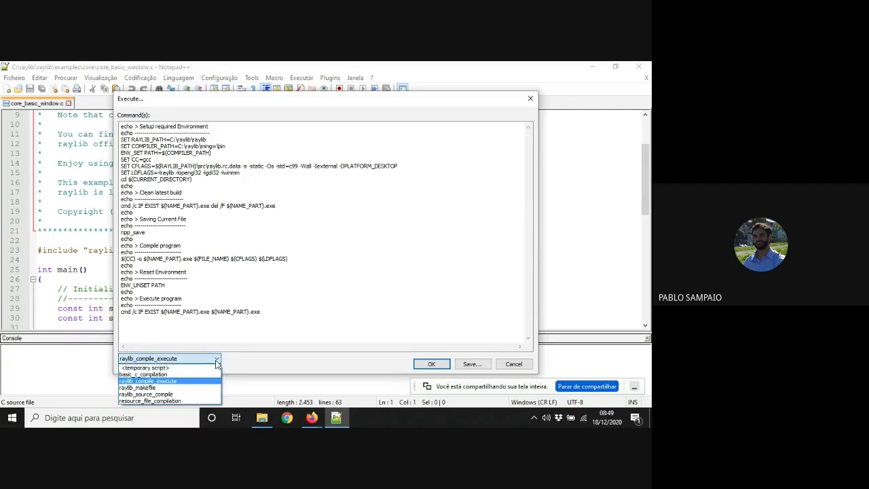
pyautogui.click(165, 382)
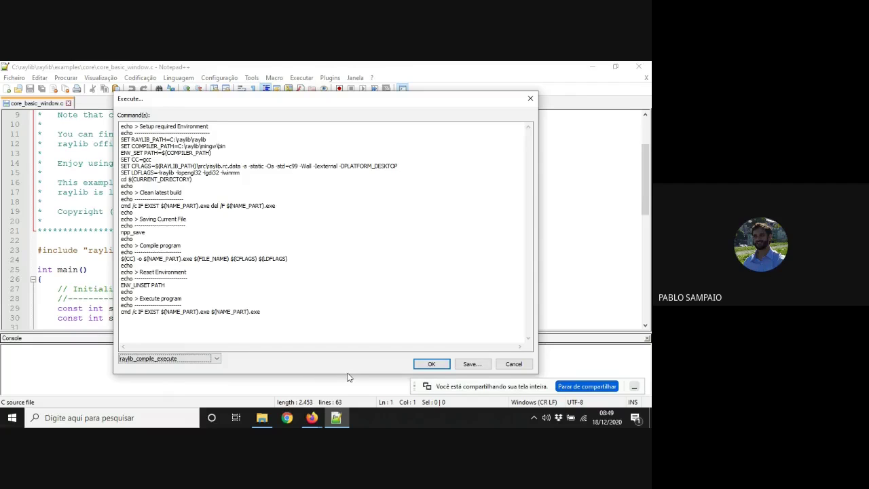
pyautogui.click(419, 366)
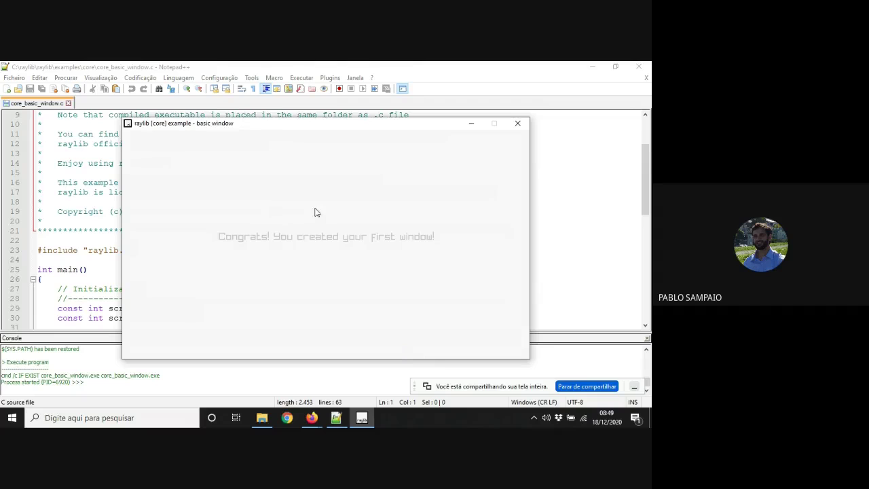
pyautogui.moveTo(291, 127)
pyautogui.mouseDown()
pyautogui.moveTo(235, 114)
pyautogui.moveTo(301, 95)
pyautogui.moveTo(303, 156)
pyautogui.moveTo(294, 135)
pyautogui.mouseUp()
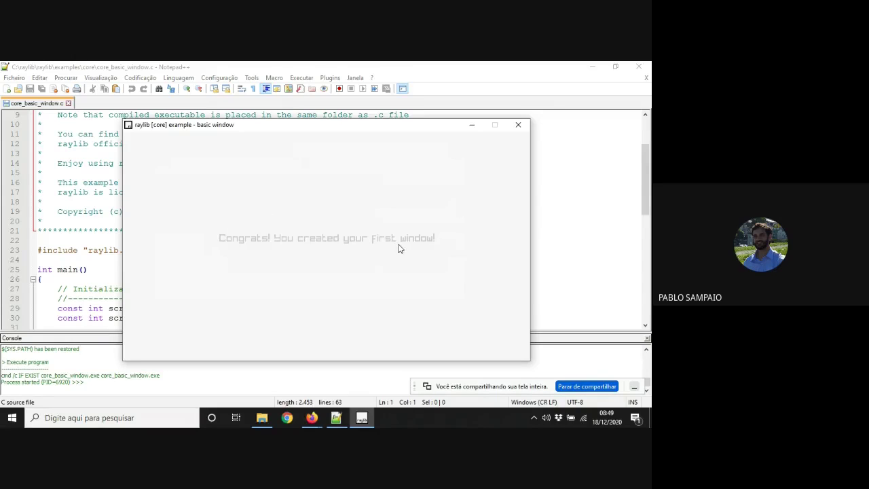
pyautogui.click(519, 127)
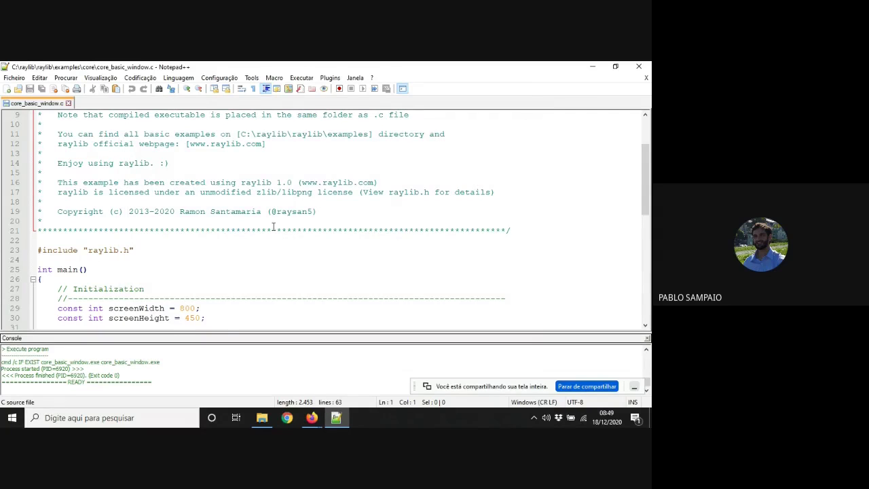
# Step: Switch to the core folder in File Explorer, reposition its window, and select core_basic_window.exe
pyautogui.scroll(-6, 206, 245)
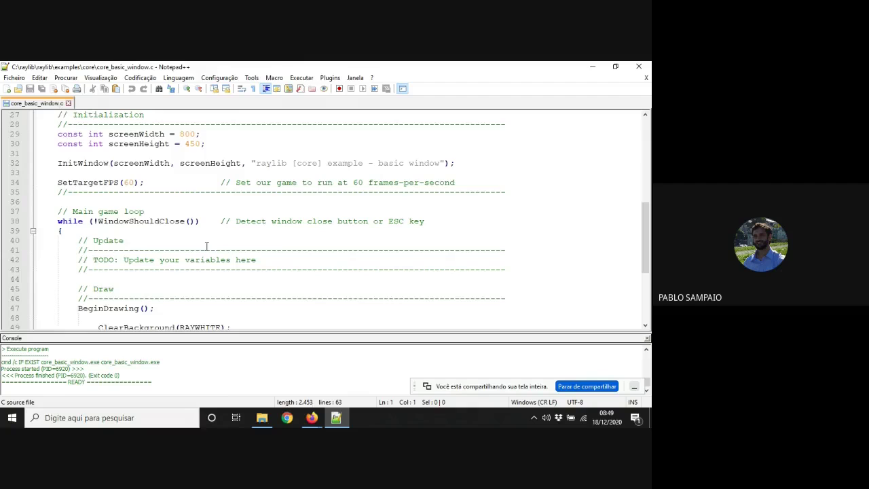
pyautogui.scroll(2, 206, 246)
pyautogui.scroll(3, 206, 247)
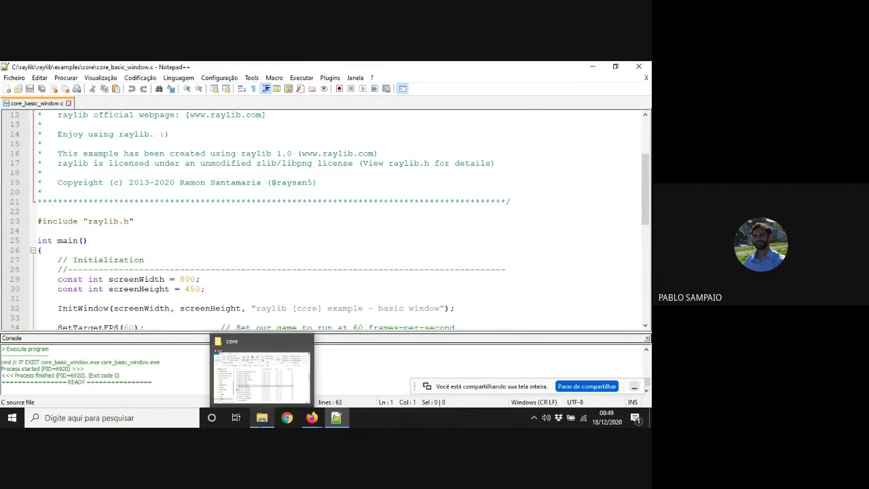
pyautogui.click(263, 418)
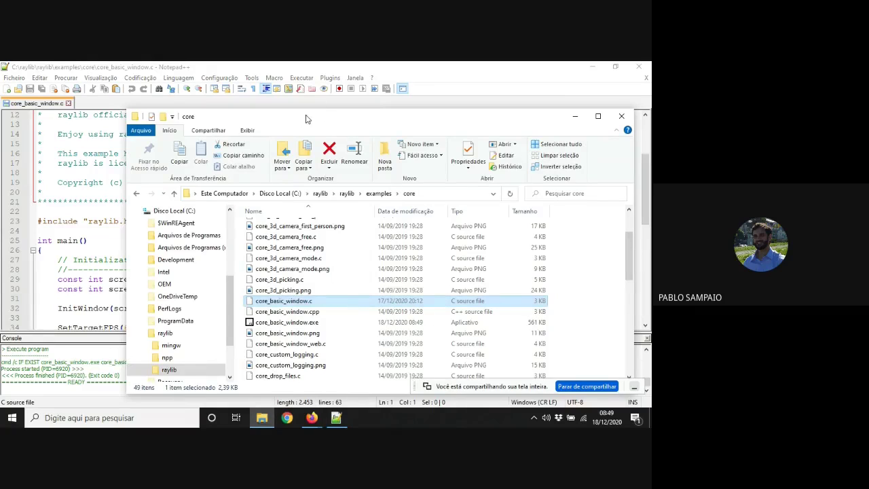
pyautogui.moveTo(306, 119); pyautogui.dragTo(250, 99)
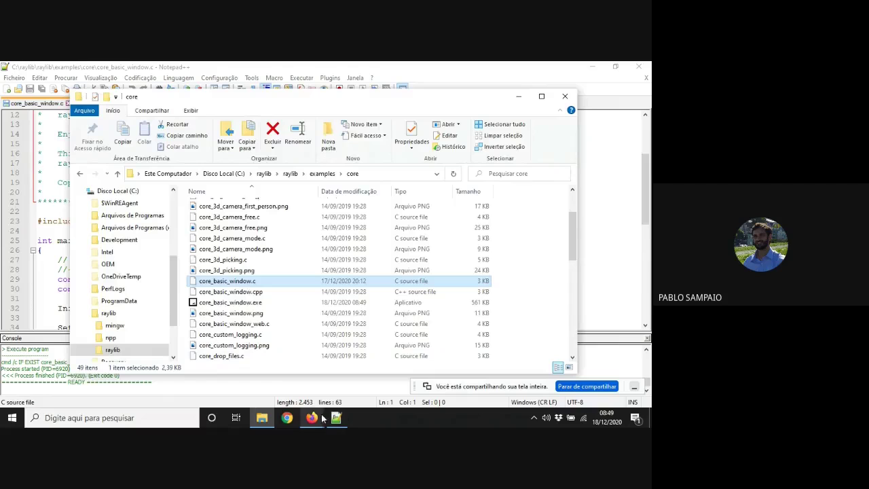
pyautogui.click(231, 305)
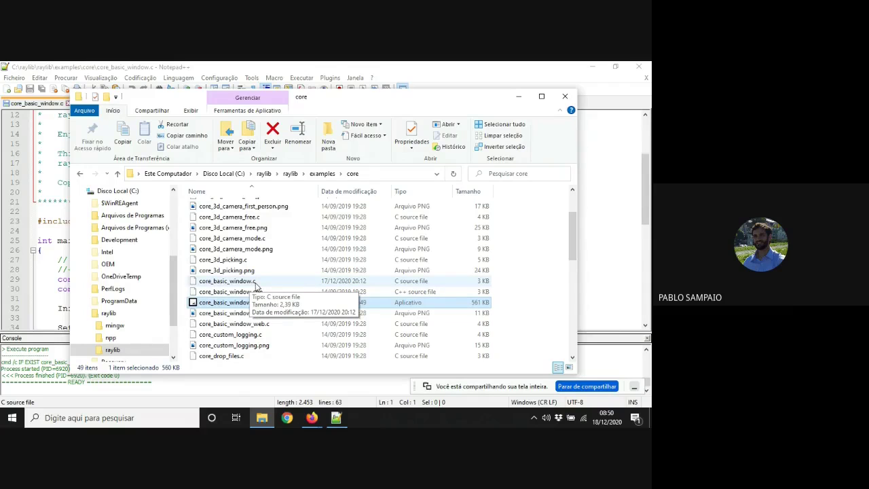
# Step: Run core_basic_window.exe directly from the core folder, bring its graphics window in front of the console, and close it
pyautogui.click(55, 201)
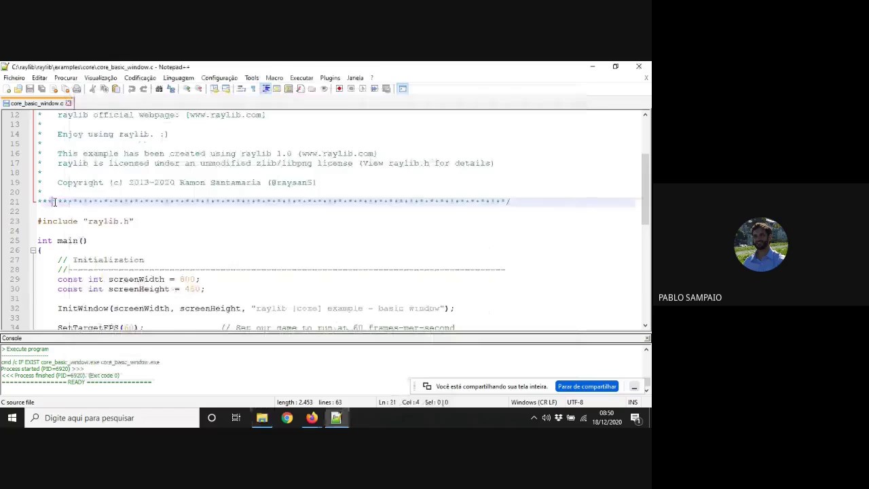
pyautogui.click(262, 417)
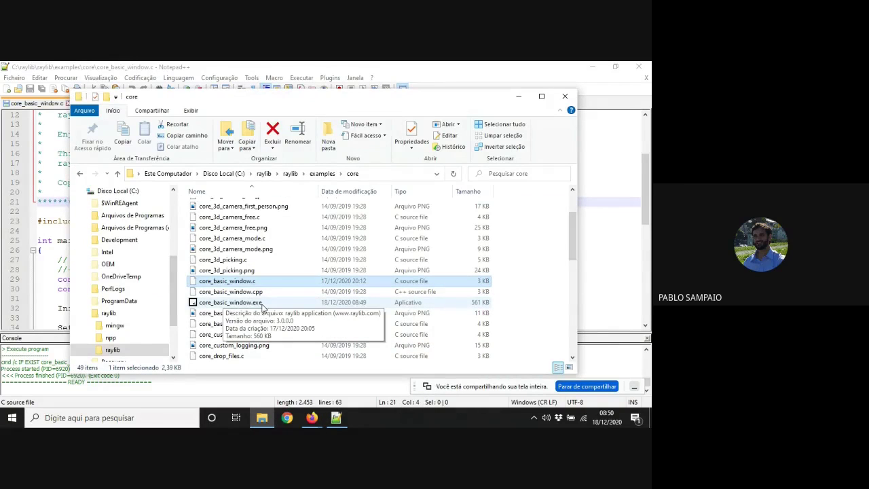
pyautogui.click(210, 305)
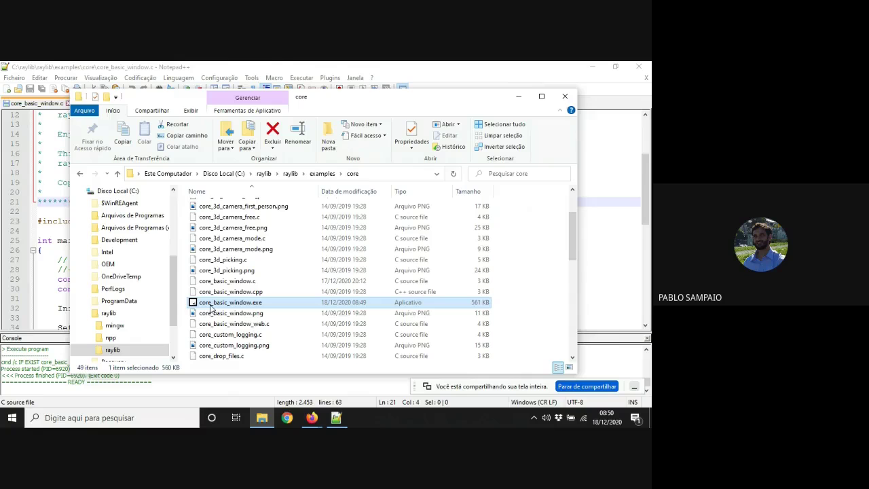
pyautogui.doubleClick(210, 306)
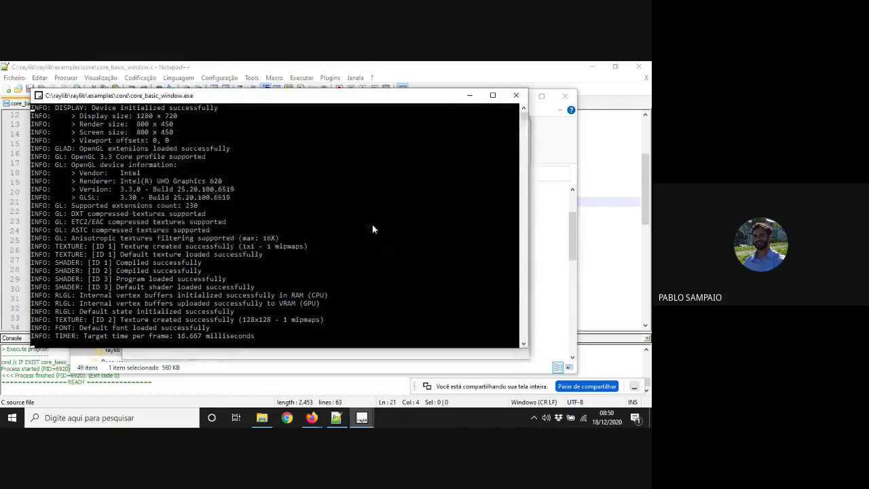
pyautogui.moveTo(442, 103); pyautogui.dragTo(405, 99)
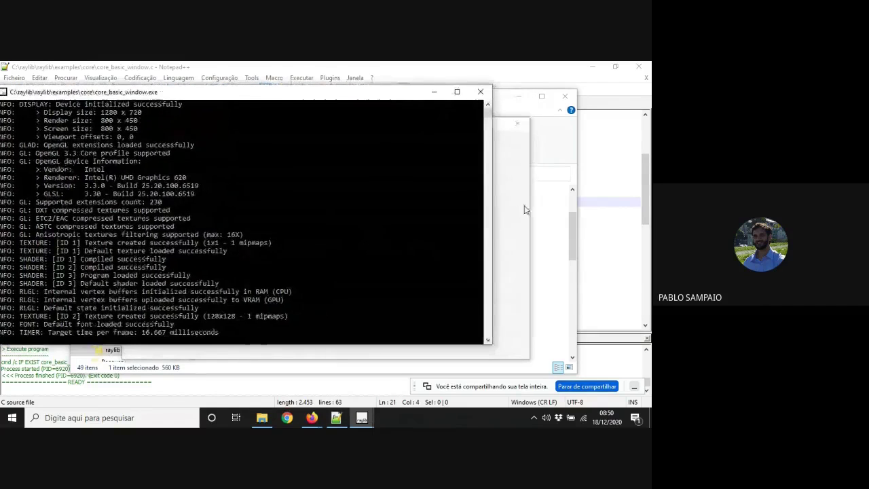
pyautogui.click(522, 209)
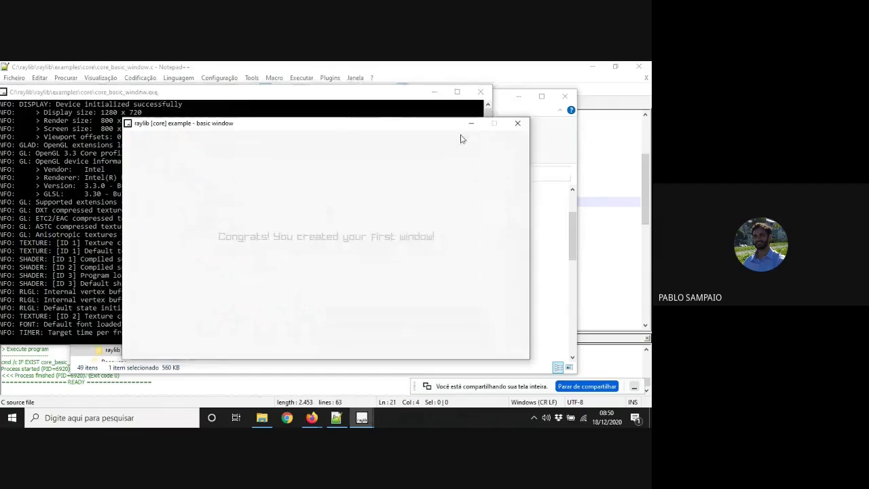
pyautogui.click(518, 124)
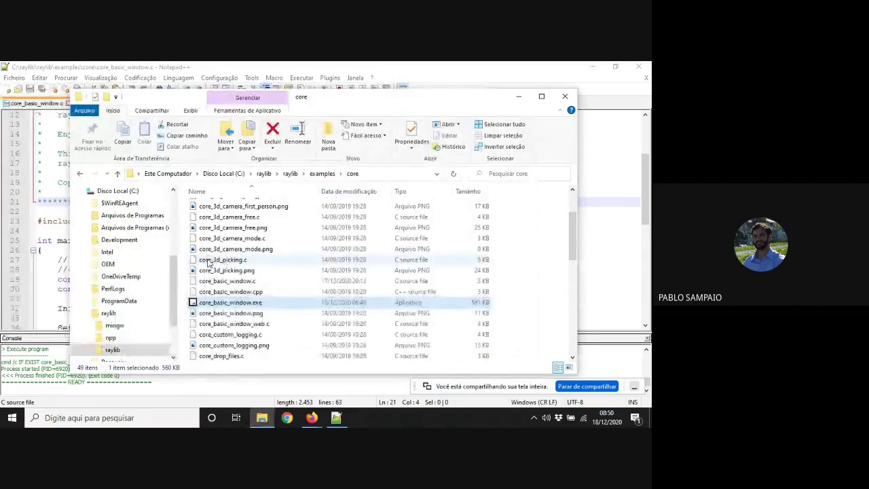
# Step: Delete the existing core_input_keys.exe from the core examples folder
pyautogui.click(229, 238)
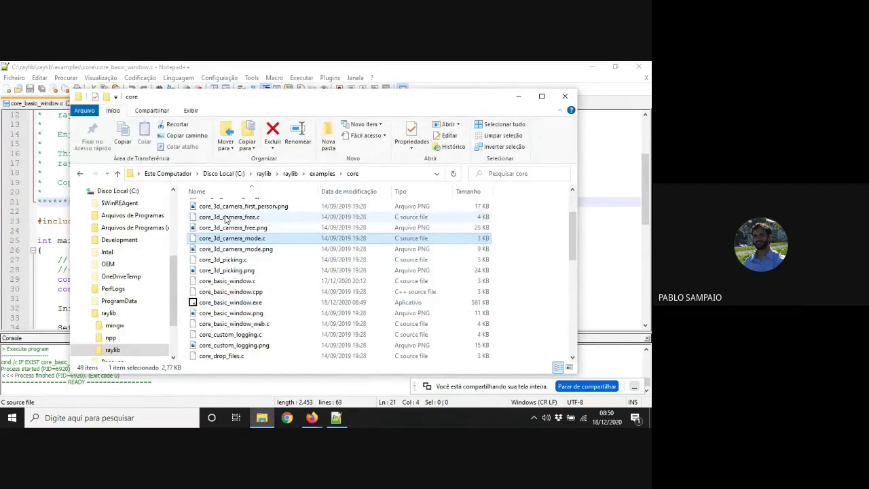
pyautogui.scroll(-5, 234, 285)
pyautogui.scroll(2, 246, 325)
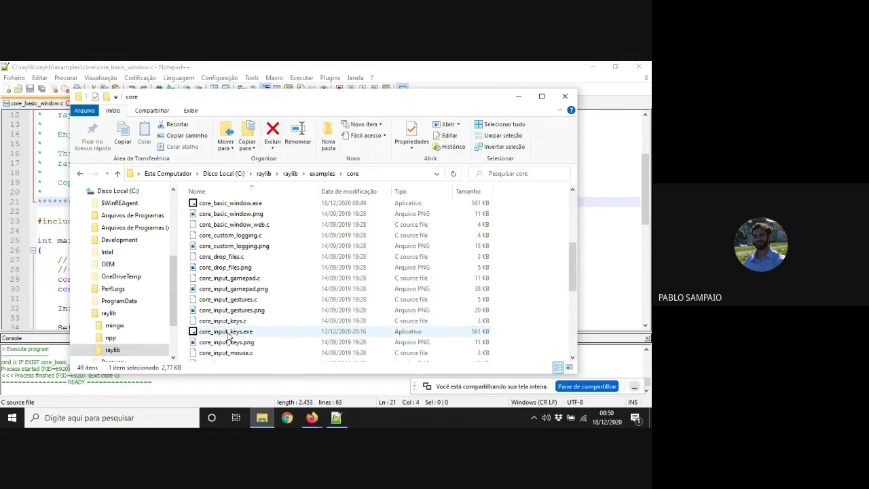
pyautogui.click(229, 334)
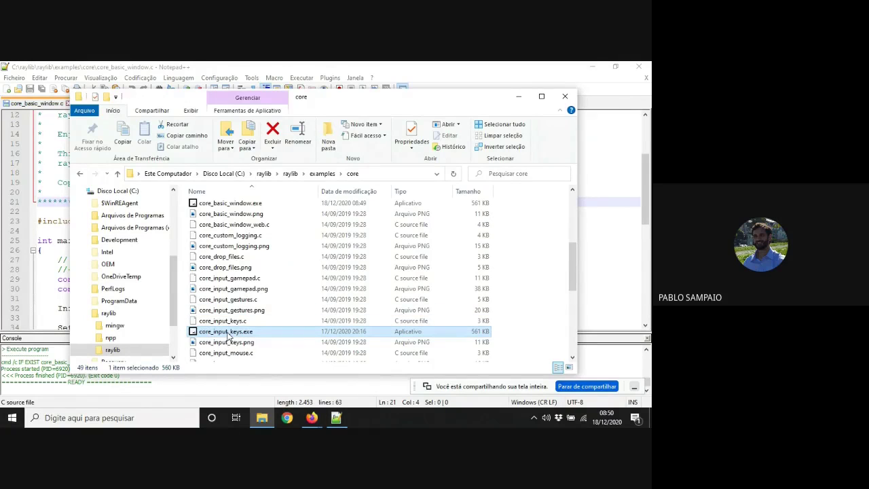
pyautogui.press('Delete')
pyautogui.press('Return')
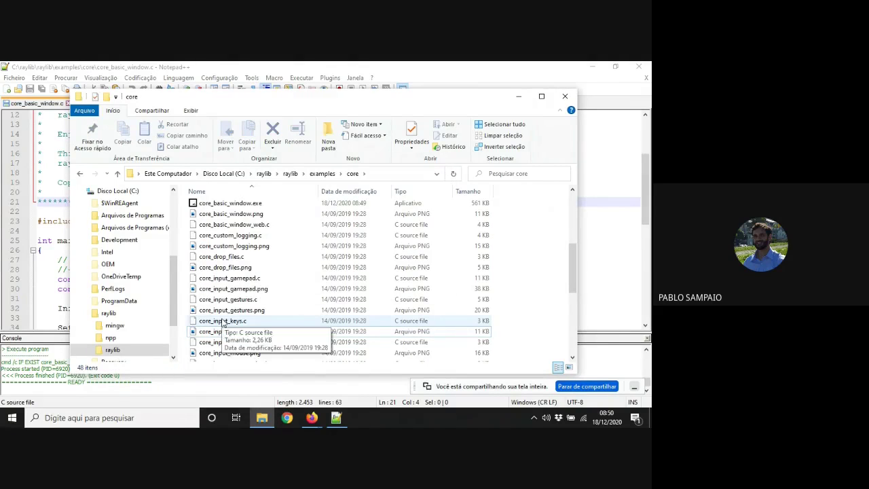
# Step: Open core_input_keys.c from the core folder in Notepad++ and close the core_basic_window.c file
pyautogui.click(223, 323)
pyautogui.moveTo(259, 104); pyautogui.dragTo(336, 100)
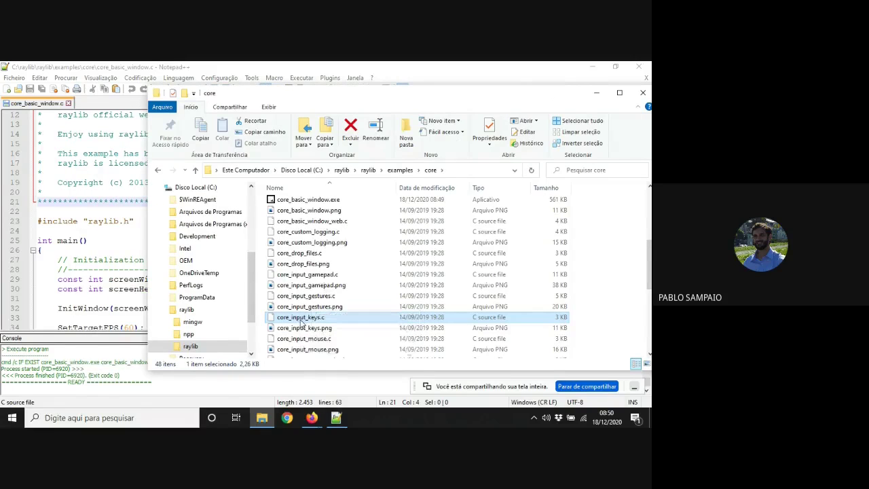
pyautogui.doubleClick(301, 320)
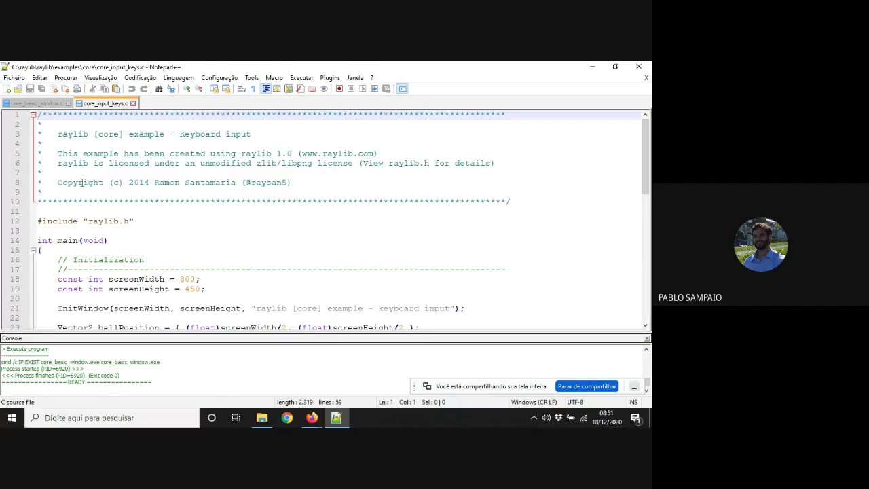
pyautogui.click(67, 103)
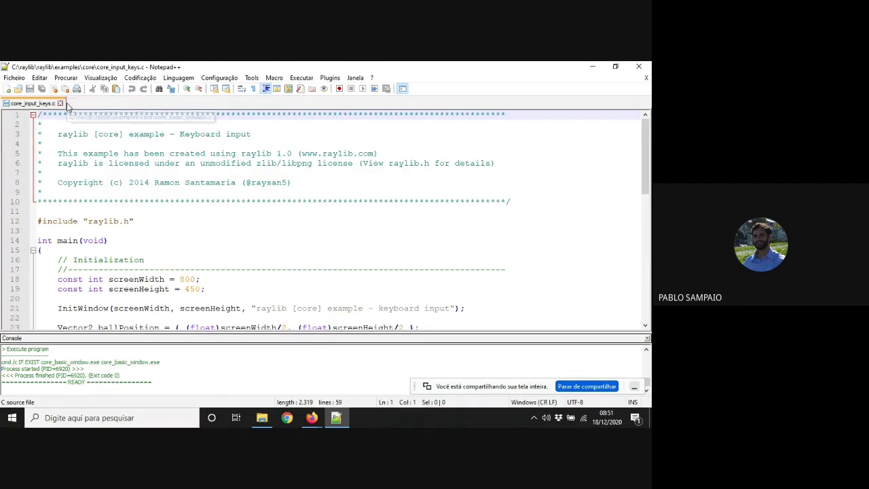
# Step: Look over core_input_keys.c, and compile and run it with the raylib_compile_execute script
pyautogui.click(78, 182)
pyautogui.scroll(-10, 121, 269)
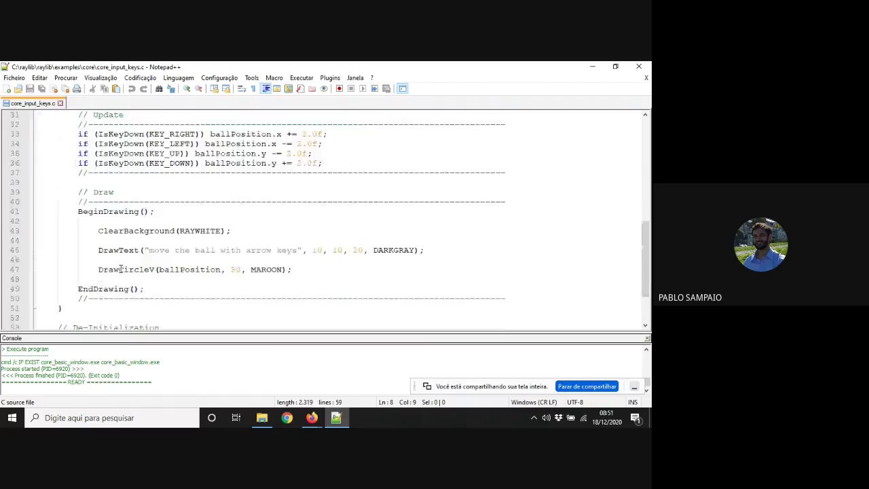
pyautogui.scroll(10, 120, 269)
pyautogui.press('F6')
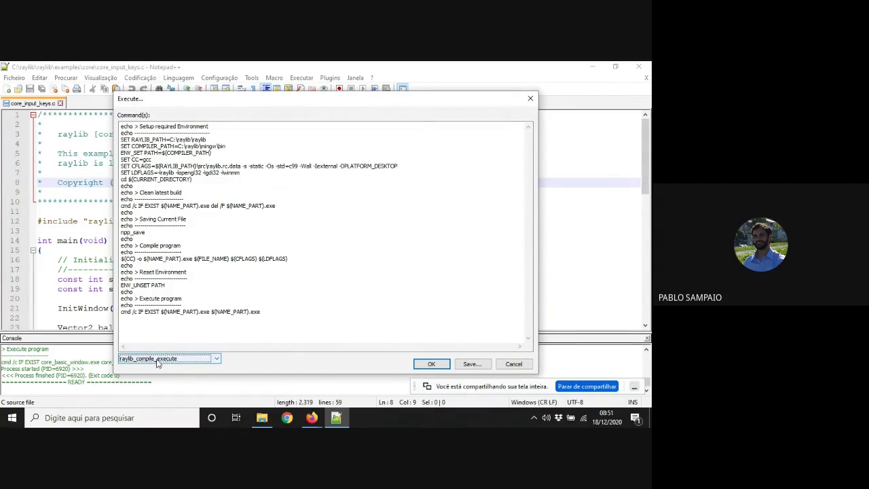
pyautogui.click(432, 364)
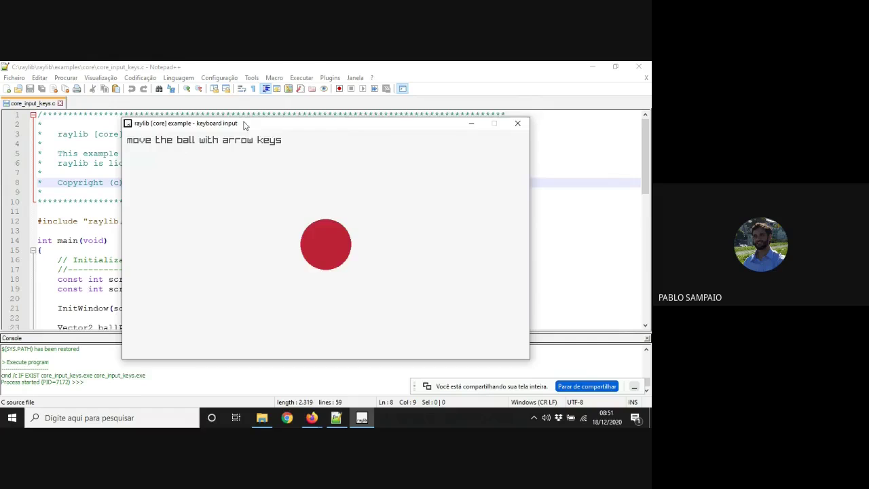
# Step: Reposition the keyboard input example window, test moving the ball left, up and down, and close the example
pyautogui.moveTo(243, 124); pyautogui.dragTo(210, 110)
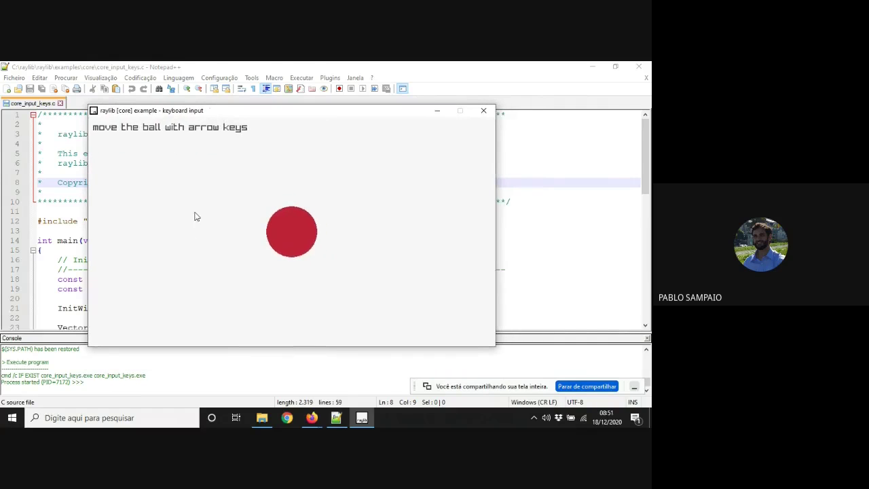
pyautogui.press('Left')
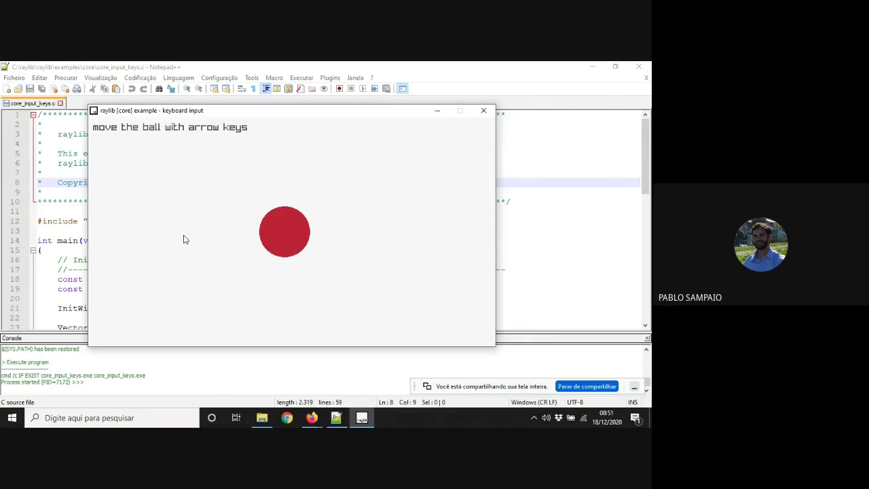
pyautogui.press('Up')
pyautogui.press('Down')
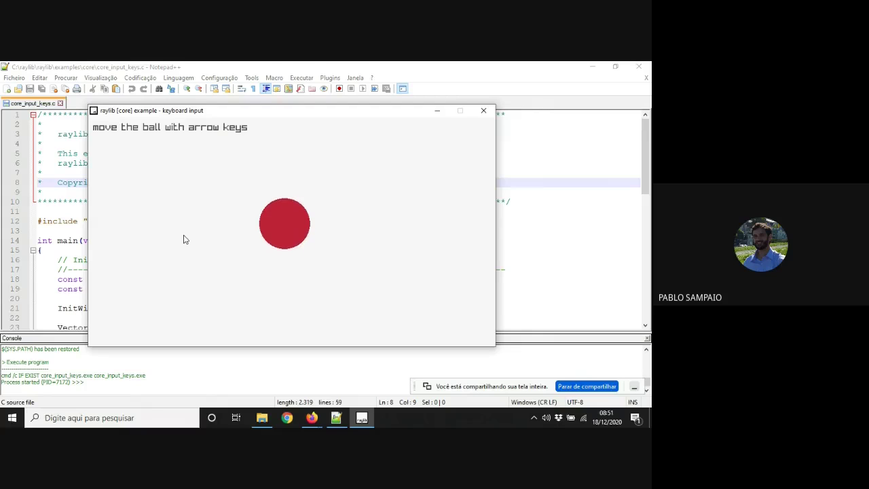
pyautogui.press('Up')
pyautogui.press('Down')
pyautogui.press('Up')
pyautogui.press('Down')
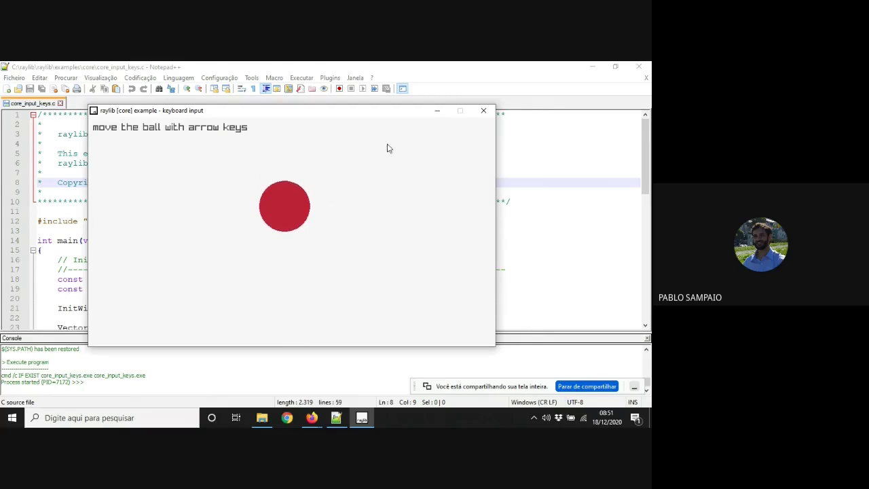
pyautogui.press('Up')
pyautogui.press('Down')
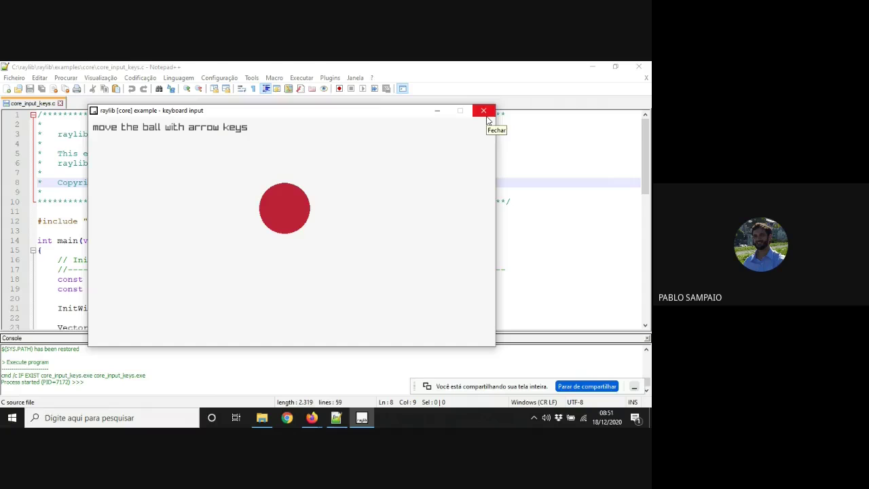
pyautogui.click(484, 110)
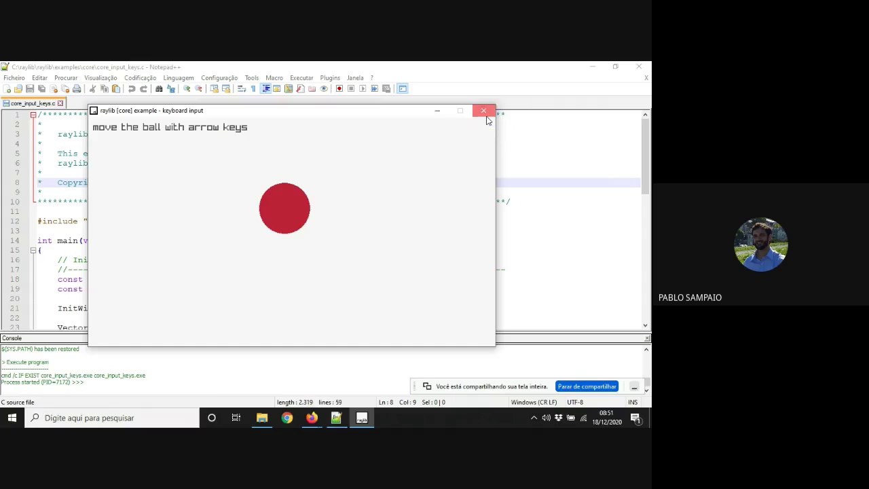
# Step: Switch to the core folder in File Explorer and select the newly compiled core_input_keys.exe
pyautogui.click(262, 418)
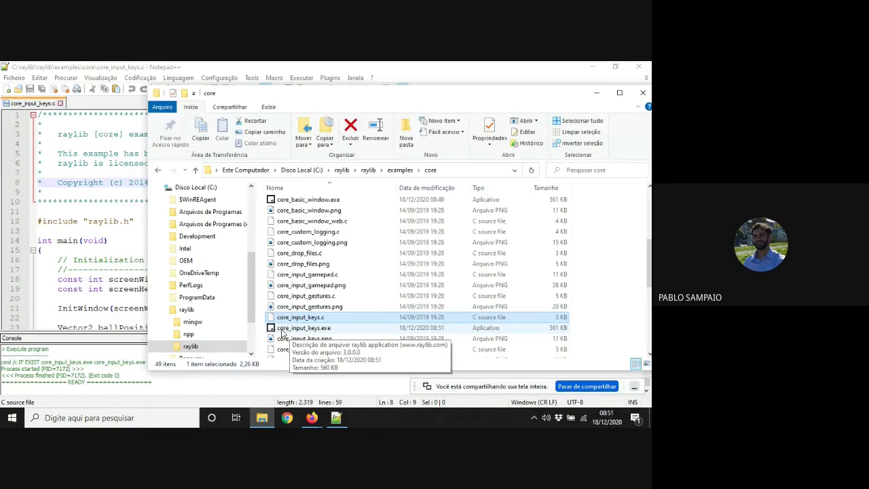
pyautogui.click(334, 330)
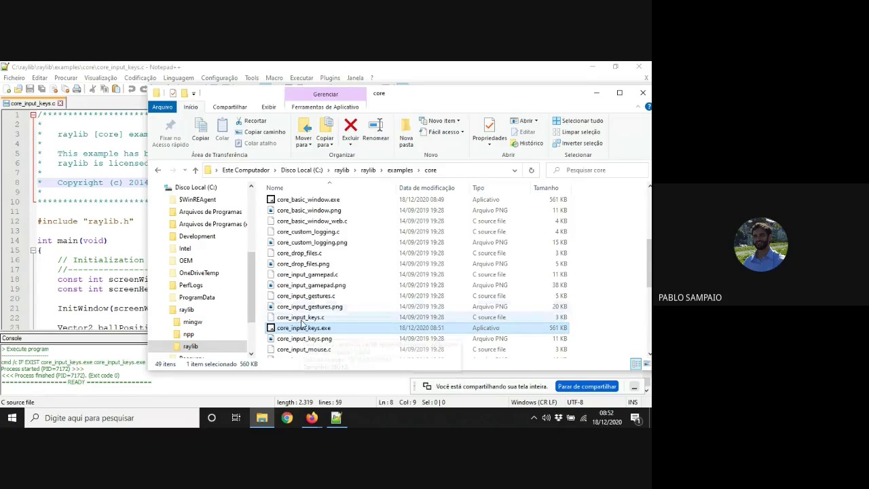
# Step: Return to Notepad++, review the core_input_keys.c code from header to end, and close the editor
pyautogui.click(105, 188)
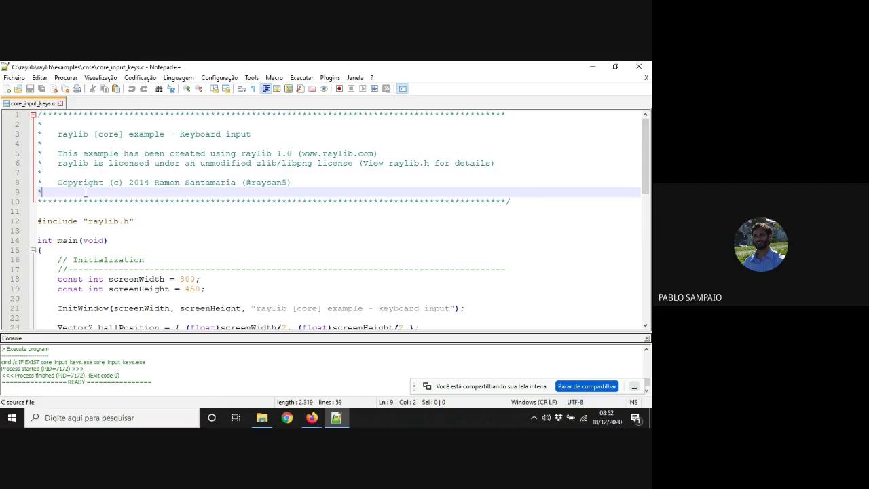
pyautogui.scroll(-4, 155, 281)
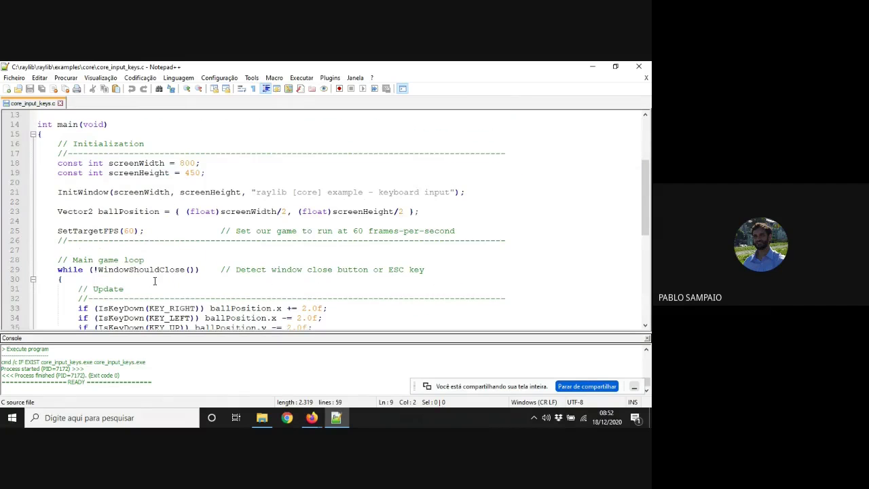
pyautogui.scroll(4, 155, 281)
pyautogui.scroll(-12, 155, 280)
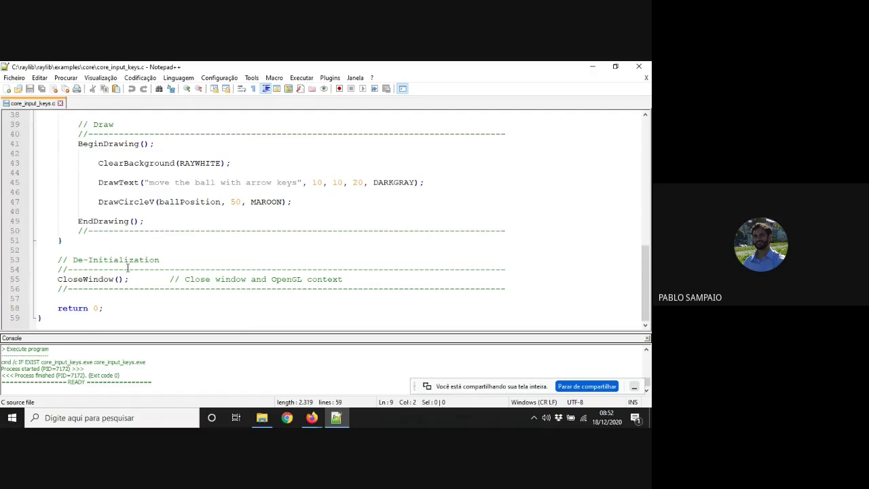
pyautogui.scroll(12, 127, 268)
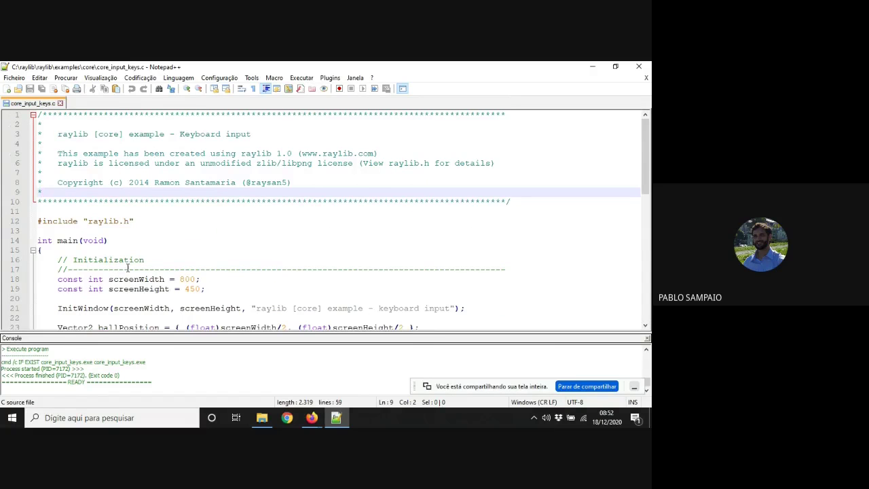
pyautogui.click(641, 66)
# Step: Maximize the File Explorer window and browse the example source files in the core folder
pyautogui.doubleClick(489, 86)
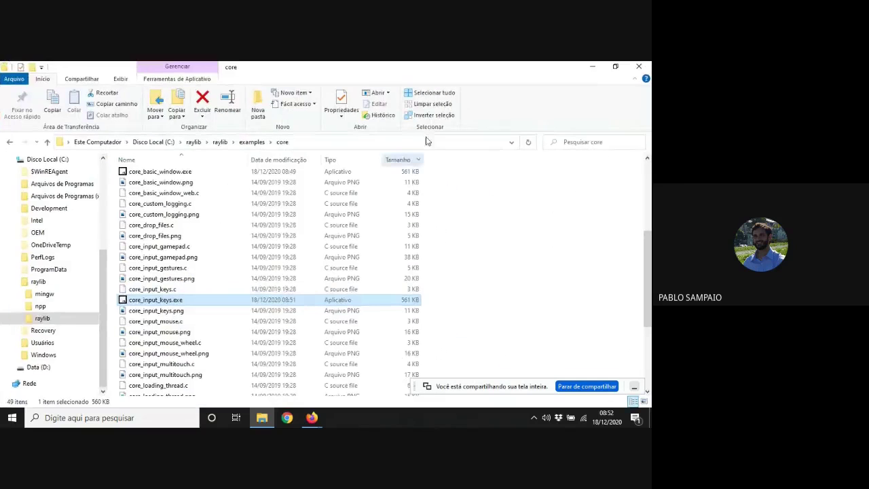
pyautogui.click(159, 385)
pyautogui.scroll(5, 163, 340)
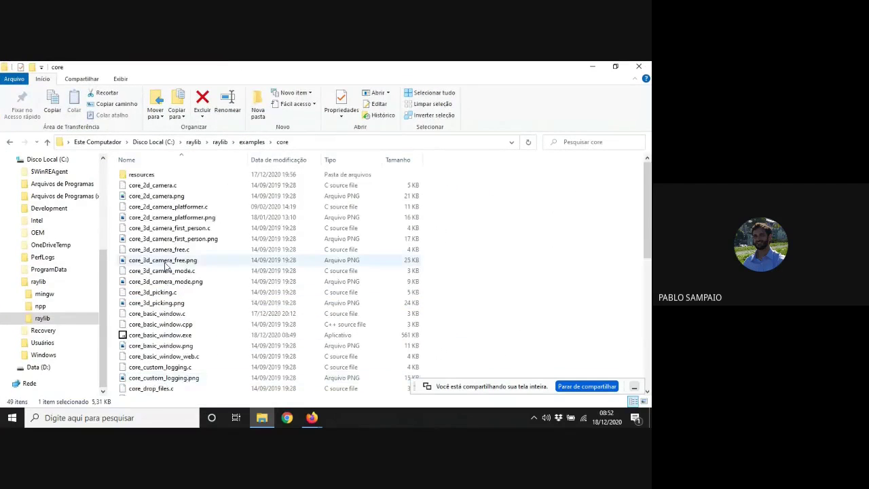
pyautogui.scroll(-6, 166, 271)
pyautogui.scroll(-3, 167, 267)
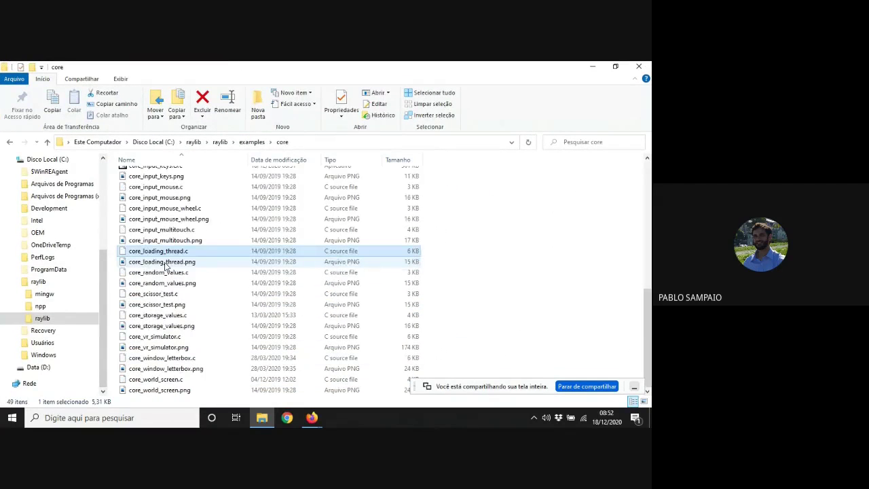
pyautogui.click(144, 316)
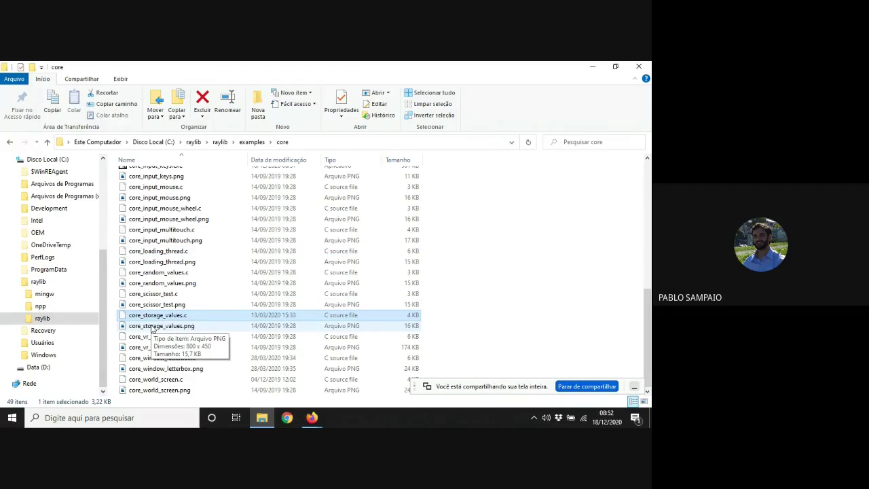
# Step: Browse the audio and models subfolders of the raylib examples folder, and return to the examples folder
pyautogui.click(252, 142)
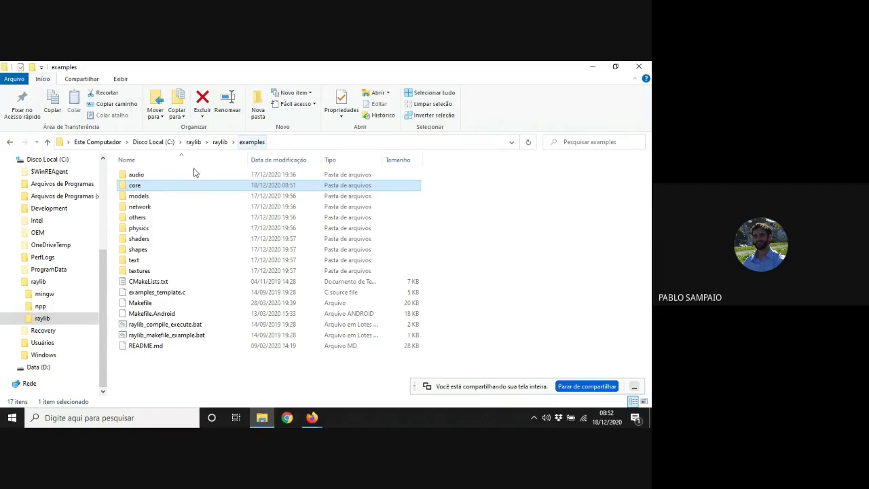
pyautogui.doubleClick(136, 176)
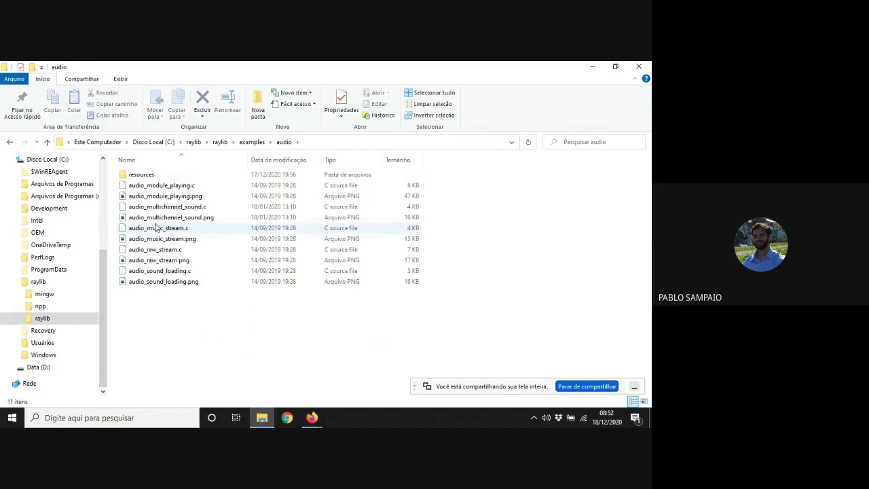
pyautogui.click(252, 142)
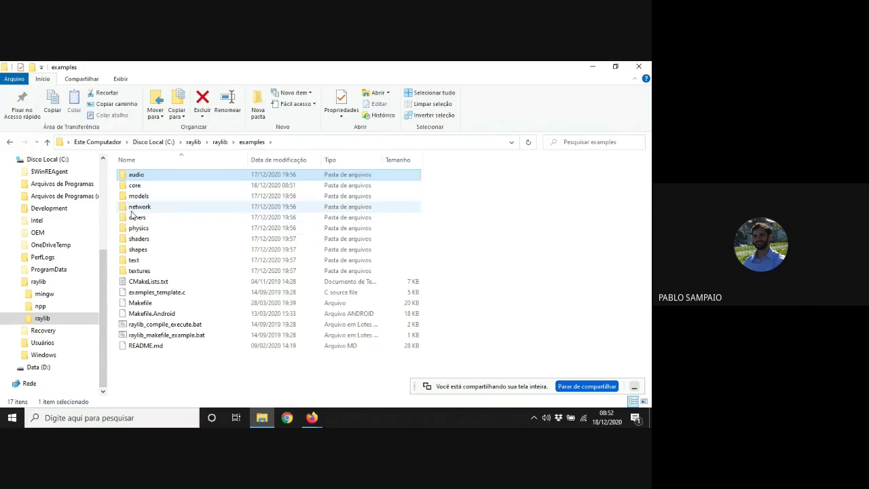
pyautogui.click(132, 210)
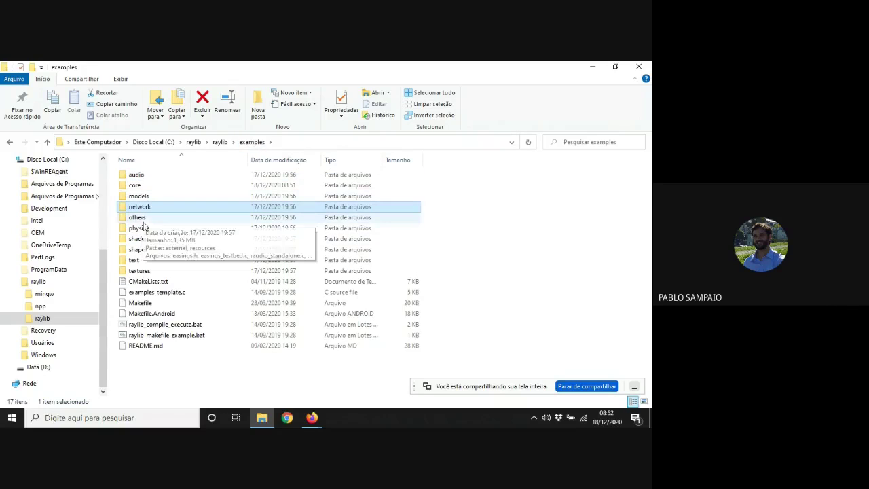
pyautogui.doubleClick(137, 197)
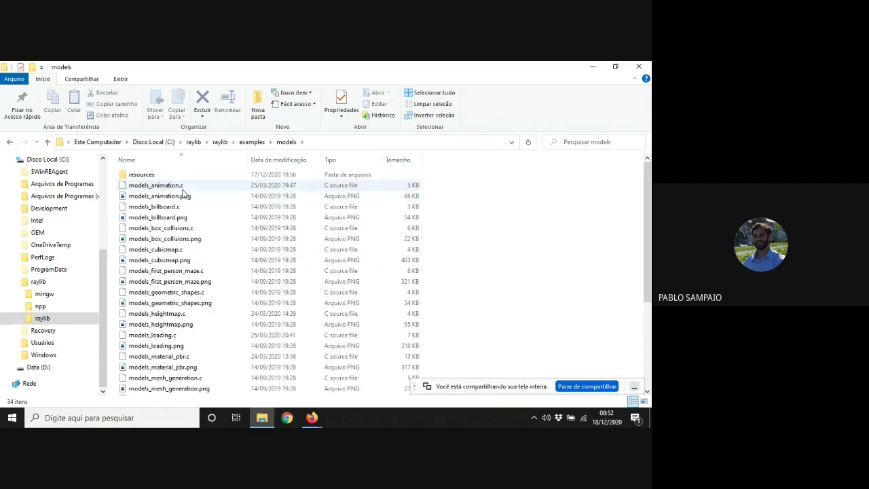
pyautogui.scroll(-5, 204, 292)
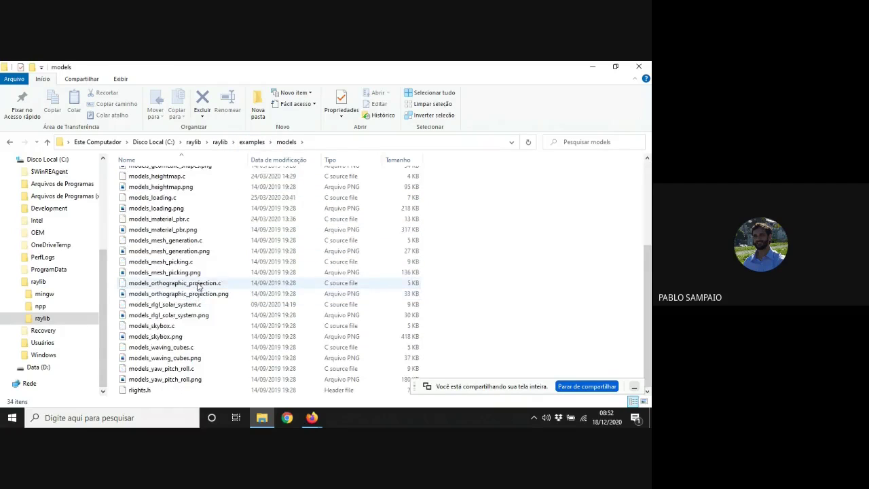
pyautogui.click(250, 143)
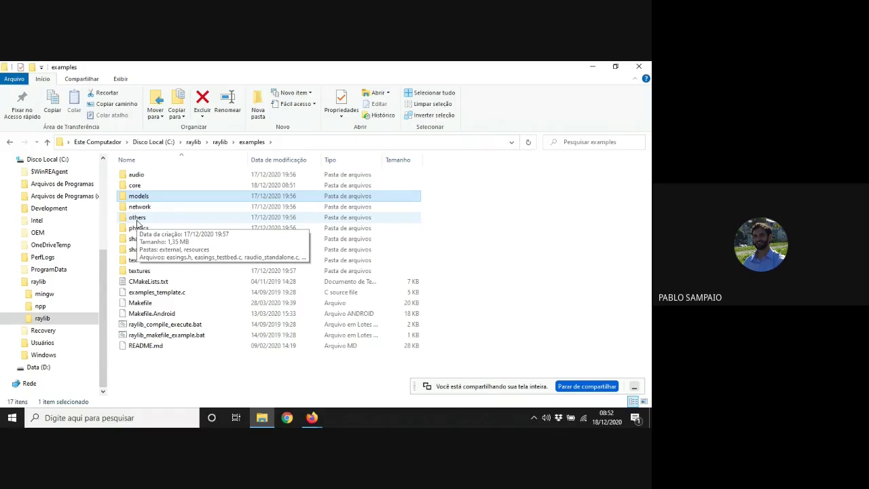
# Step: Clear the selection in the examples folder and go to the root of Disco Local (C:)
pyautogui.click(200, 383)
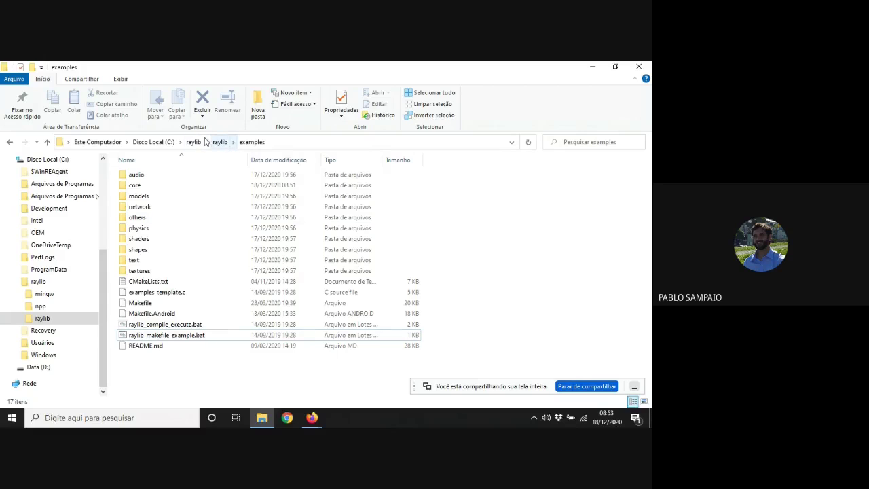
pyautogui.click(162, 144)
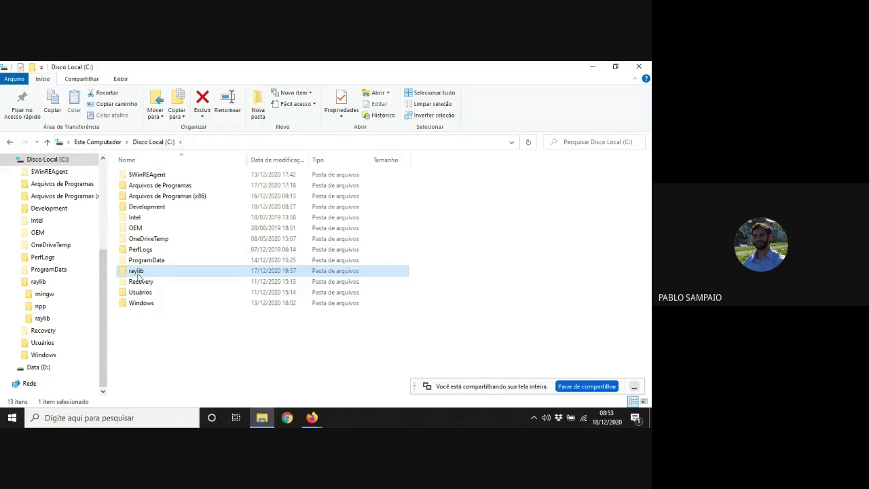
# Step: Open the mingw\bin folder inside the raylib folder and select the gcc.exe compiler file
pyautogui.doubleClick(138, 272)
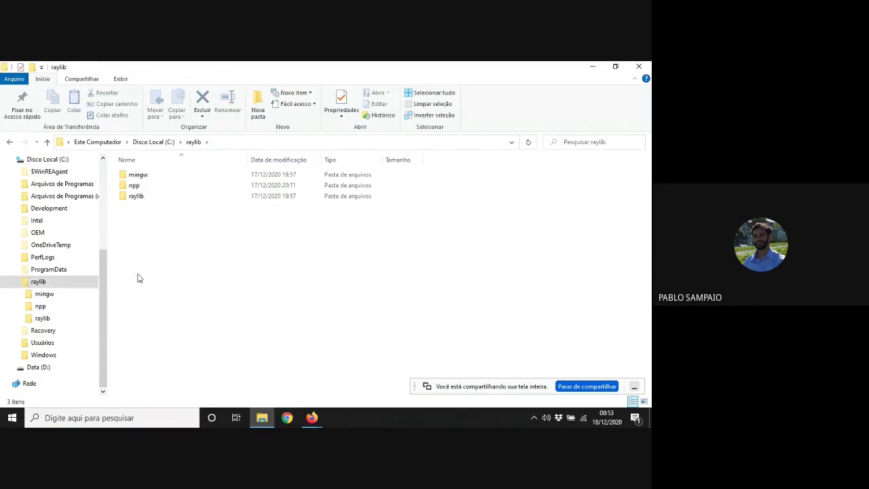
pyautogui.click(134, 186)
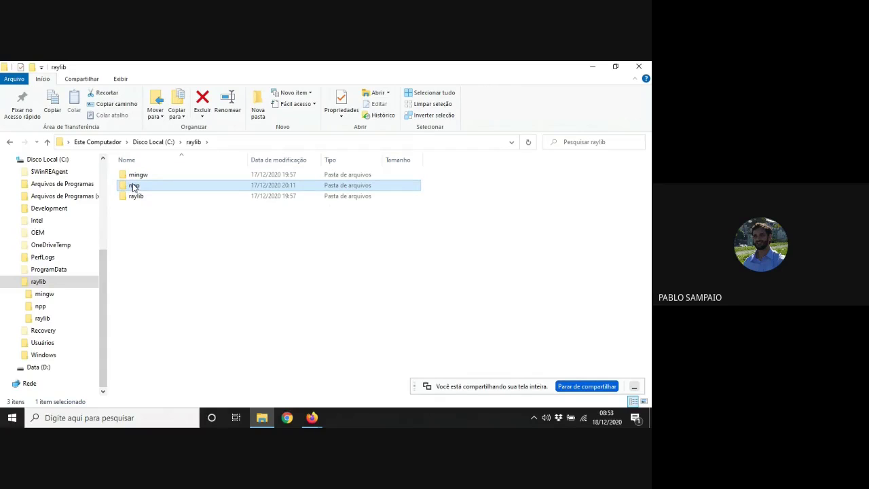
pyautogui.click(138, 198)
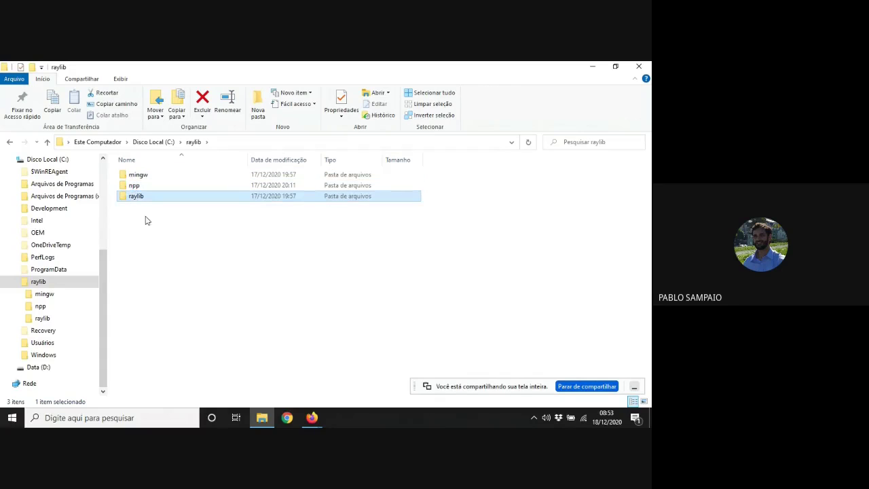
pyautogui.doubleClick(136, 178)
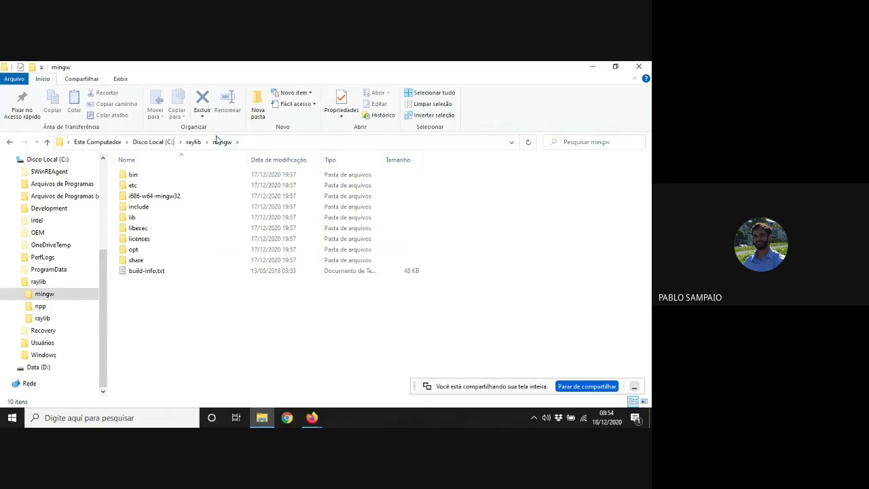
pyautogui.click(133, 176)
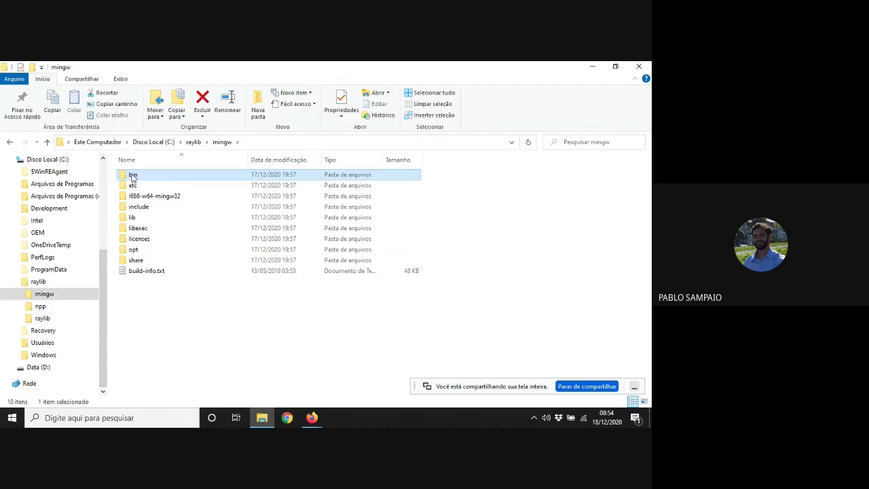
pyautogui.doubleClick(134, 176)
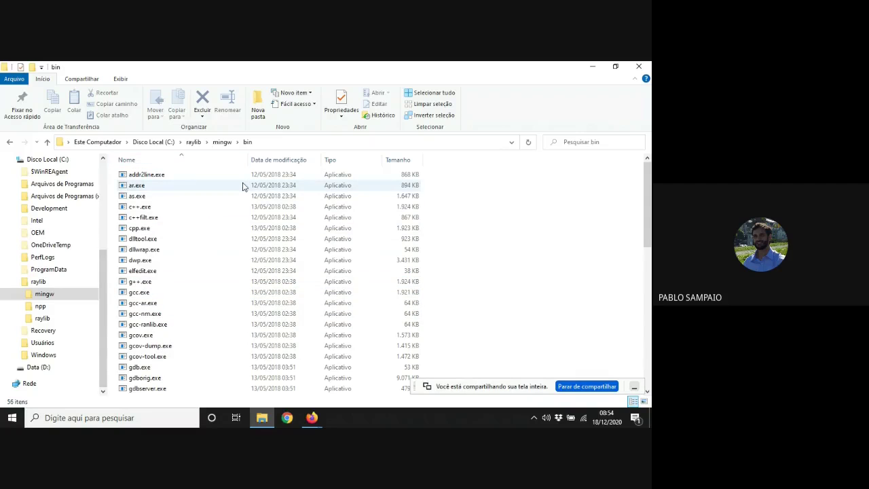
pyautogui.click(140, 292)
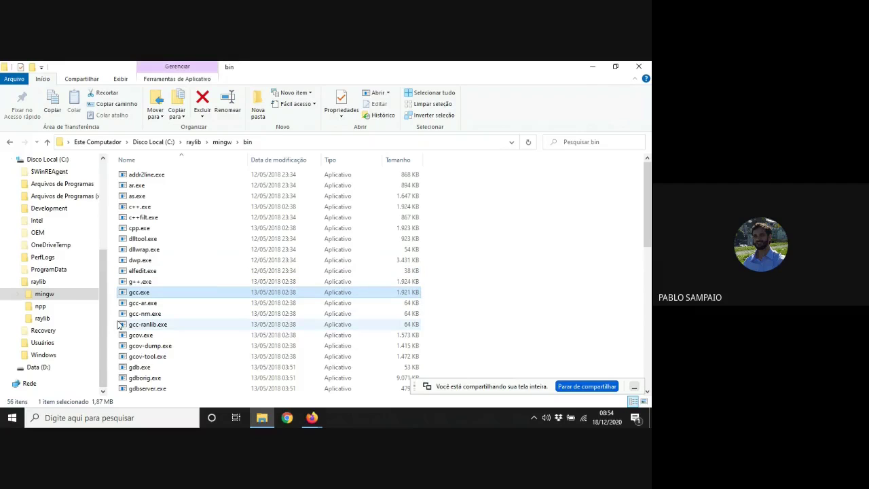
# Step: Open a Command Prompt, run gcc to check whether the compiler is recognised, and close the prompt
pyautogui.click(16, 416)
pyautogui.write('com')
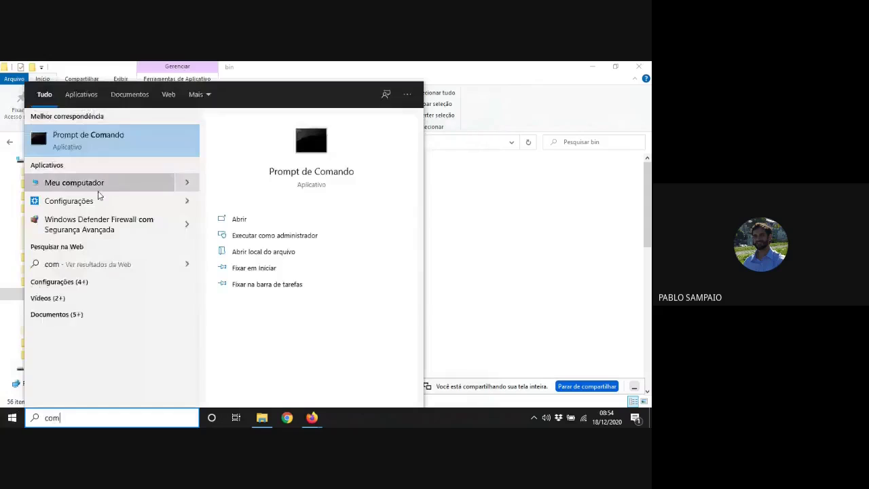
pyautogui.press('Return')
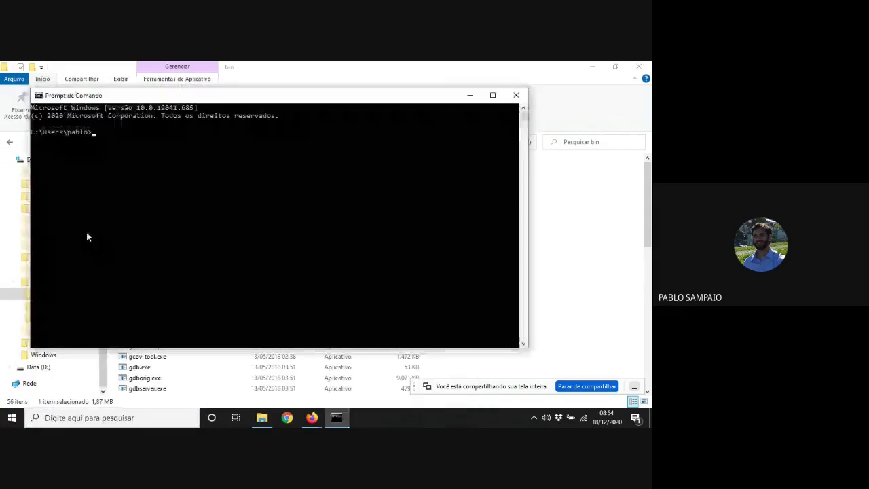
pyautogui.write('gcc')
pyautogui.press('Return')
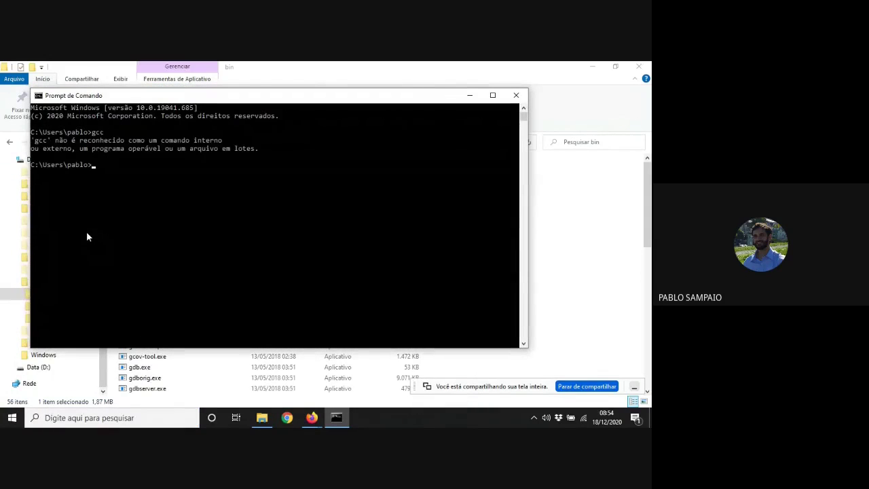
pyautogui.click(518, 96)
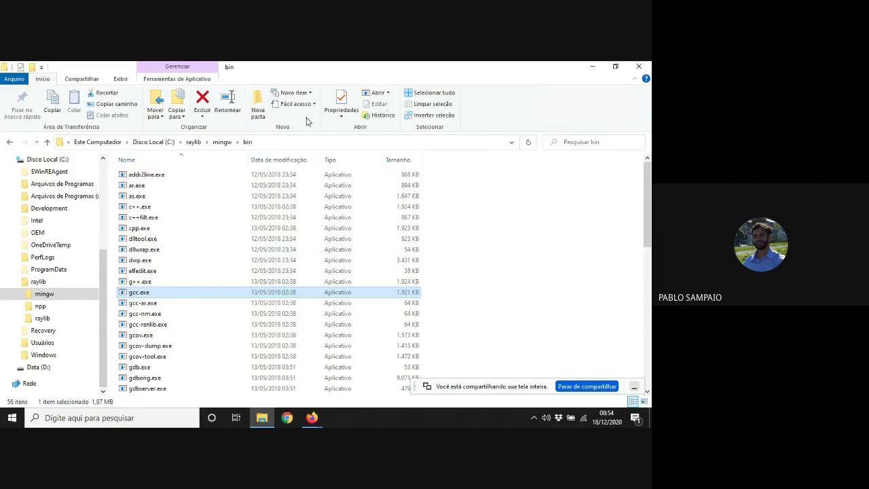
# Step: Copy the full path of the current folder, C:\raylib\mingw\bin, to the clipboard
pyautogui.click(268, 142)
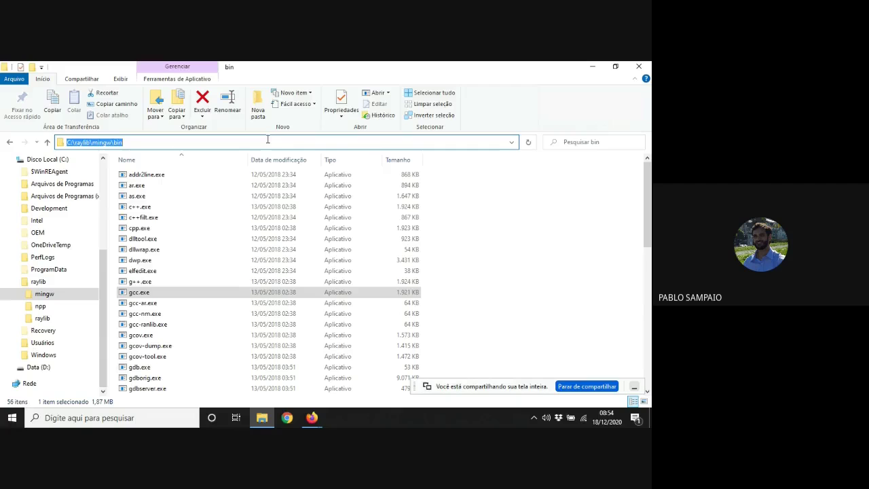
pyautogui.click(141, 280)
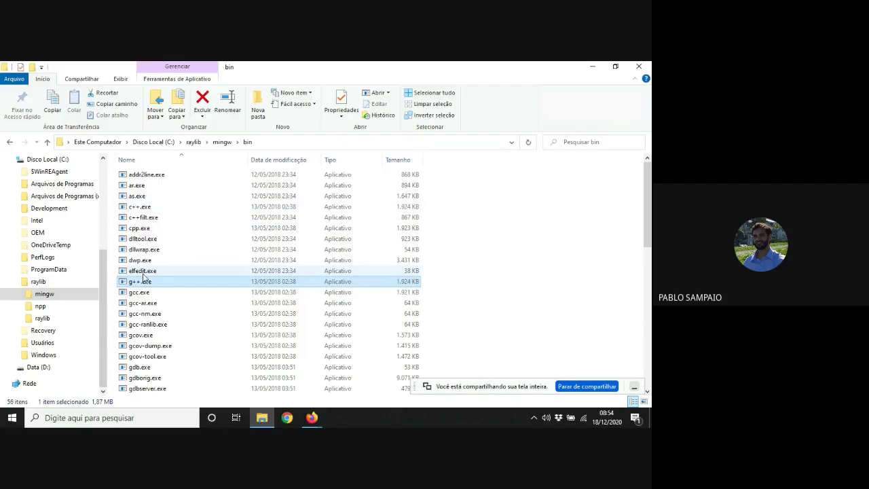
pyautogui.click(266, 143)
pyautogui.hotkey('ctrl', 'c')
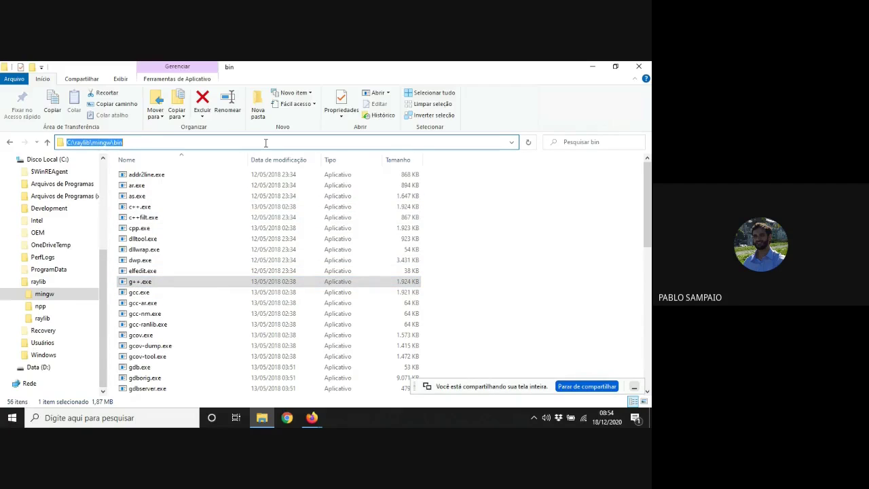
pyautogui.rightClick(87, 144)
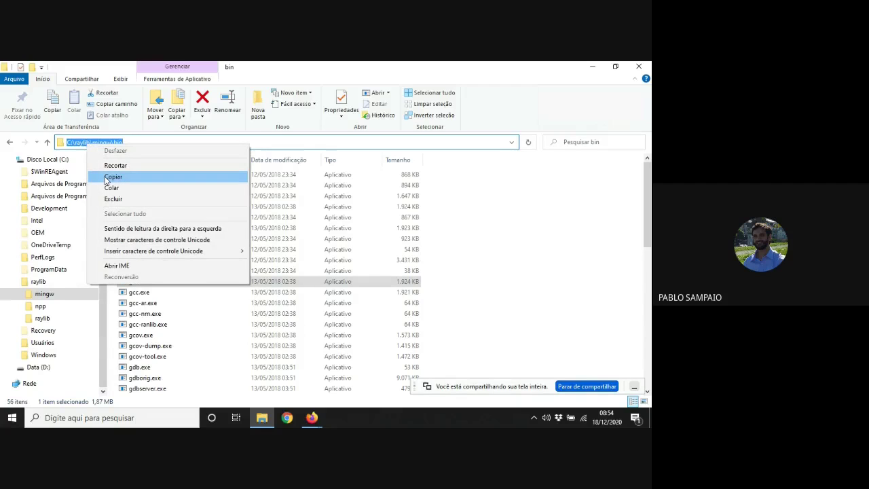
pyautogui.click(108, 177)
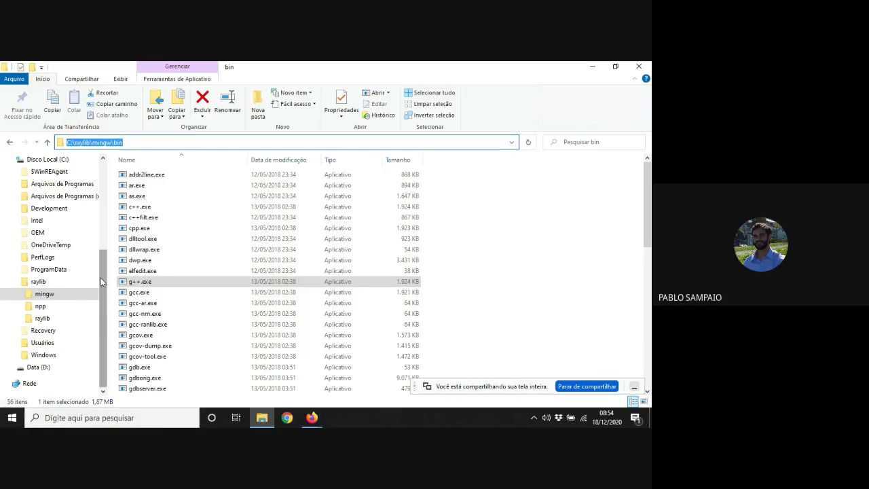
# Step: Open the properties of Este Computador and reach the environment variables through the advanced system settings
pyautogui.moveTo(102, 277); pyautogui.dragTo(103, 184)
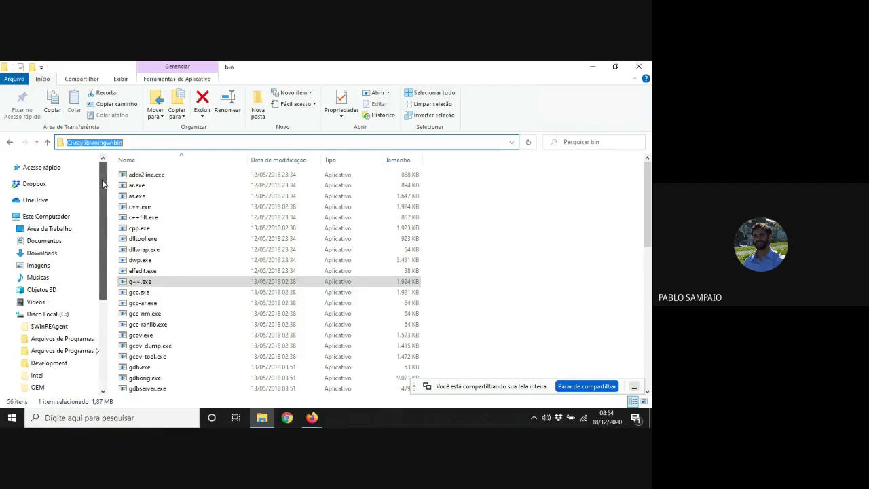
pyautogui.rightClick(30, 219)
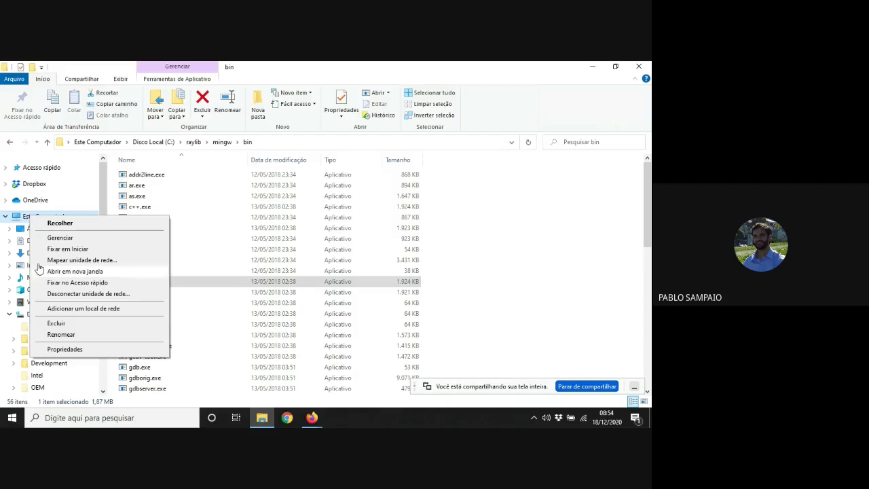
pyautogui.click(66, 349)
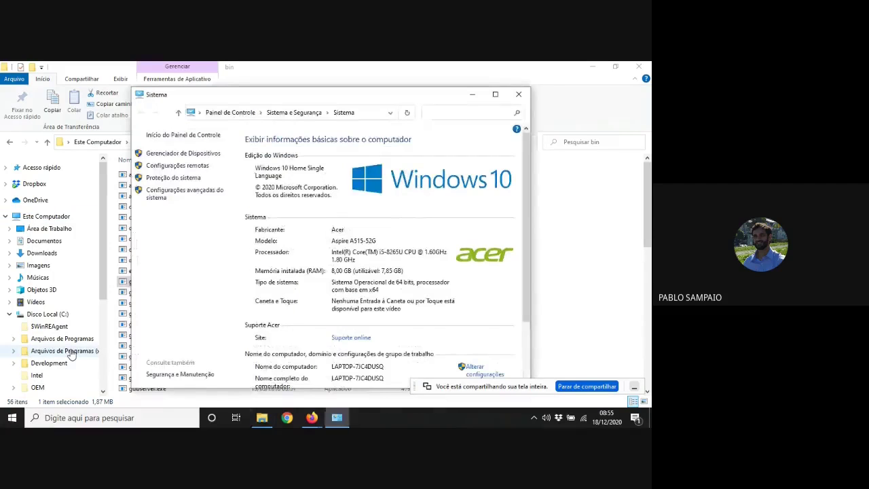
pyautogui.click(171, 195)
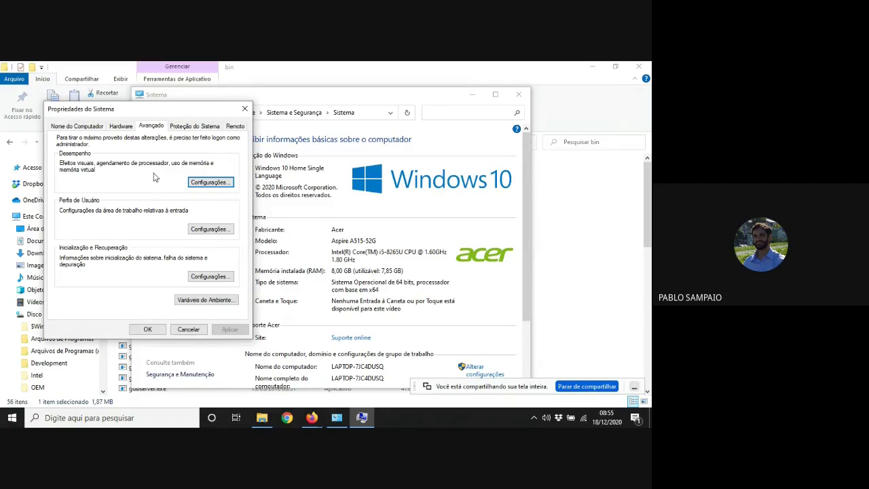
pyautogui.click(211, 303)
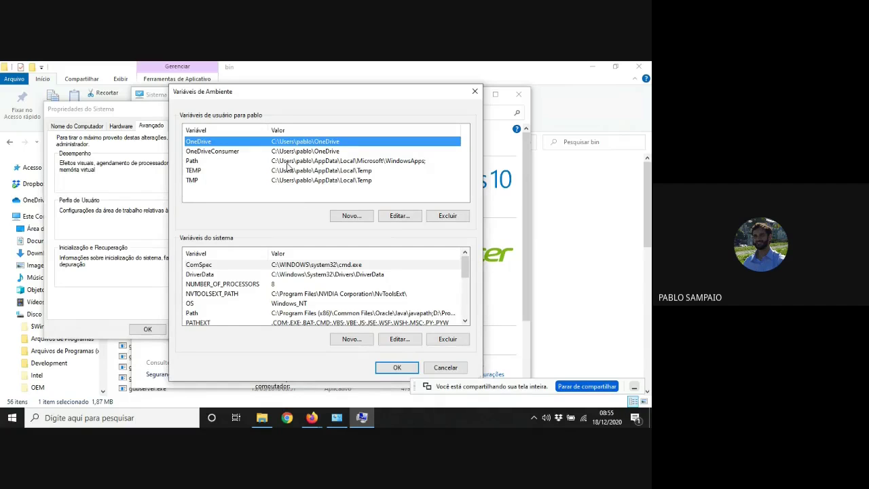
# Step: Add C:\raylib\mingw\bin as a new entry in the user Path variable, save it, and close the system windows
pyautogui.click(201, 162)
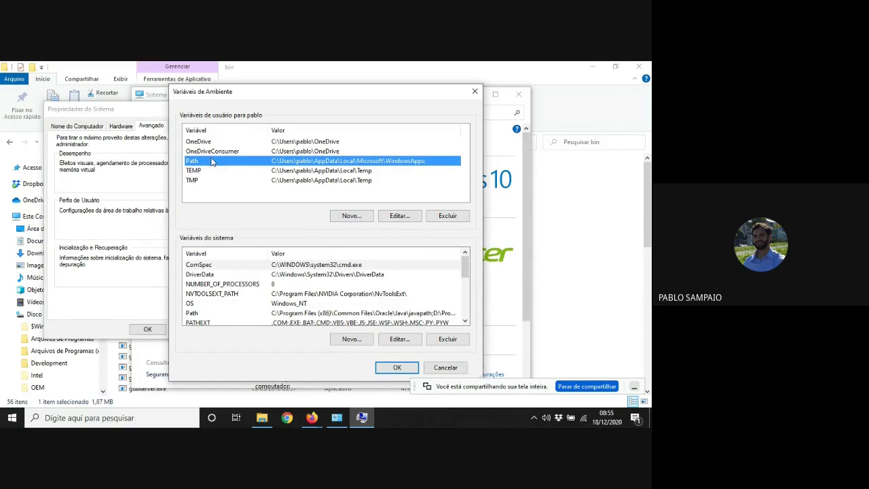
pyautogui.click(197, 315)
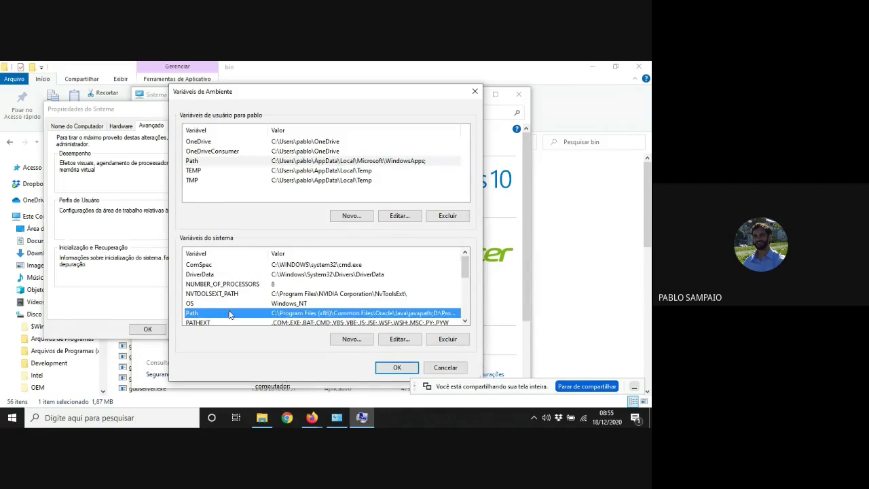
pyautogui.click(198, 162)
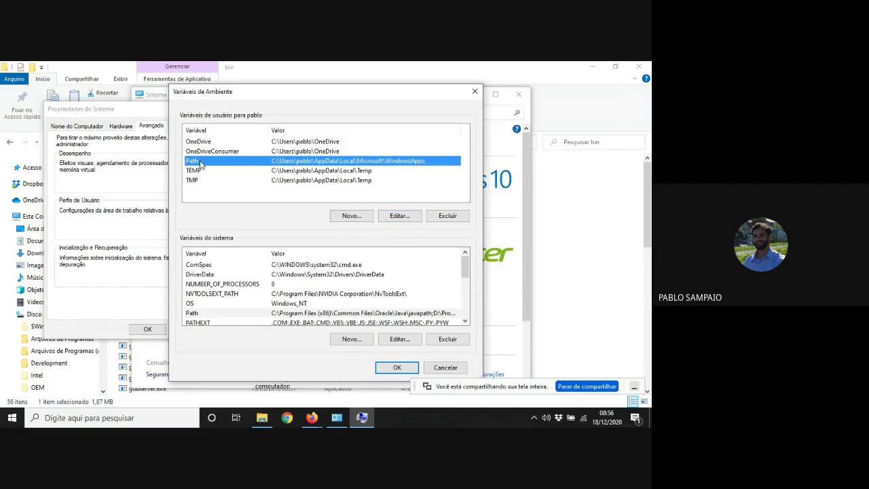
pyautogui.click(407, 216)
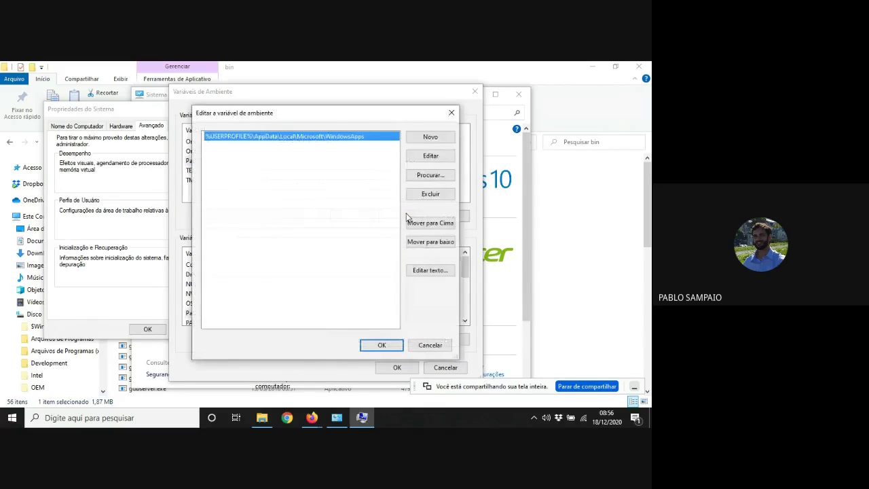
pyautogui.click(430, 136)
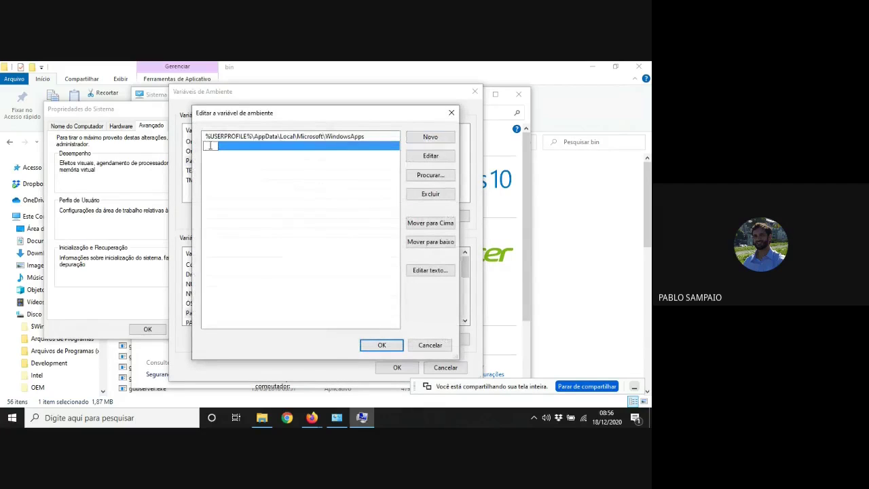
pyautogui.hotkey('ctrl', 'v')
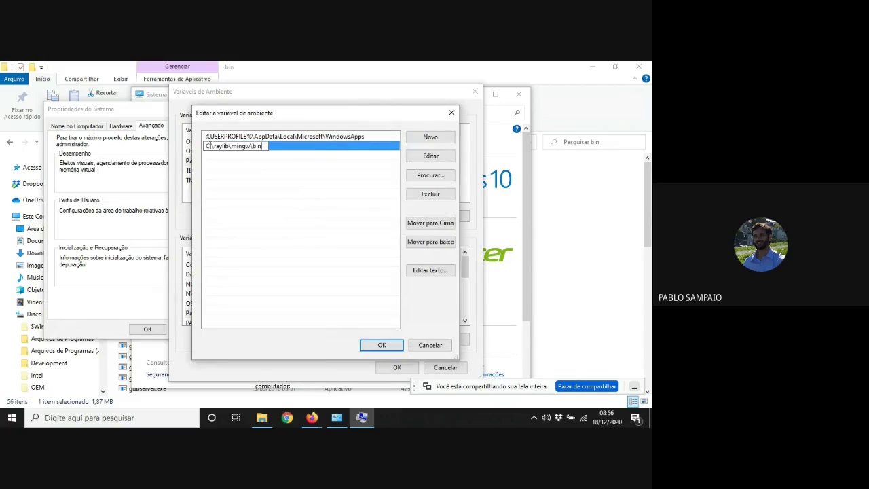
pyautogui.press('Return')
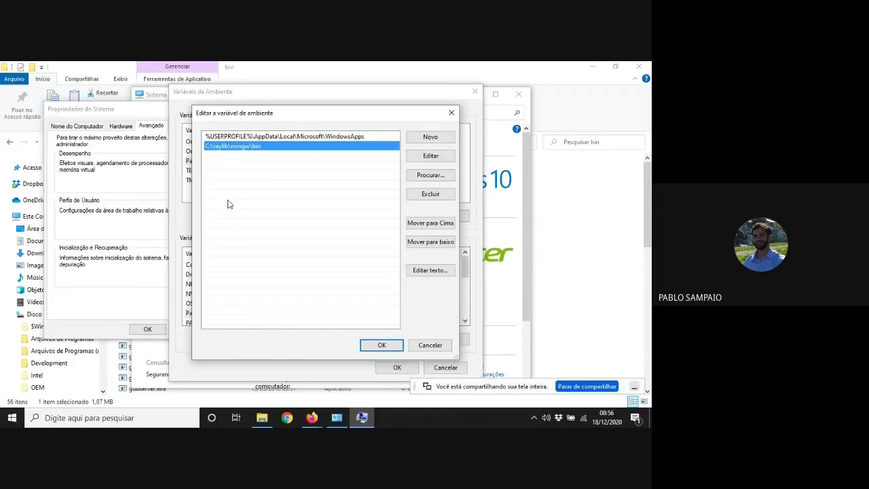
pyautogui.click(370, 346)
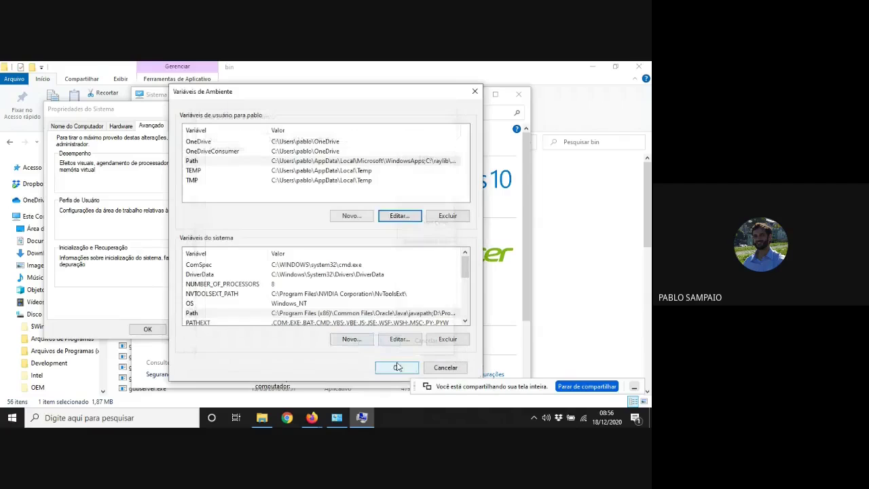
pyautogui.click(398, 366)
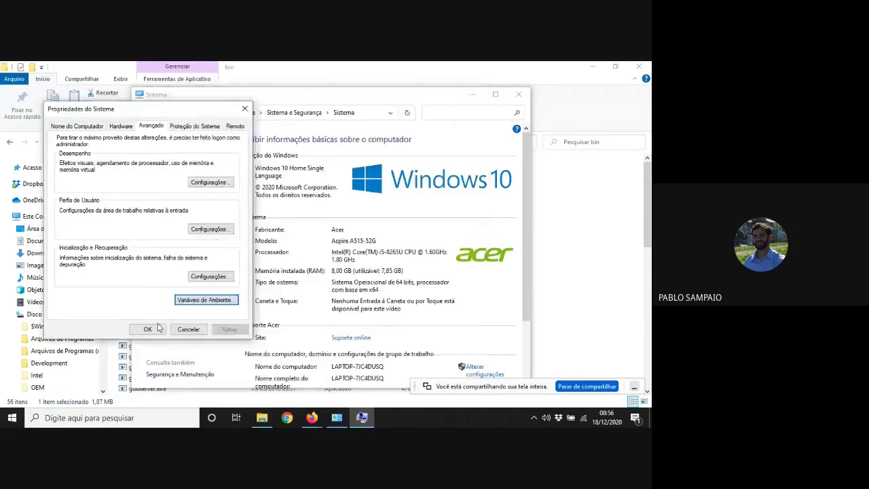
pyautogui.click(147, 328)
pyautogui.click(519, 93)
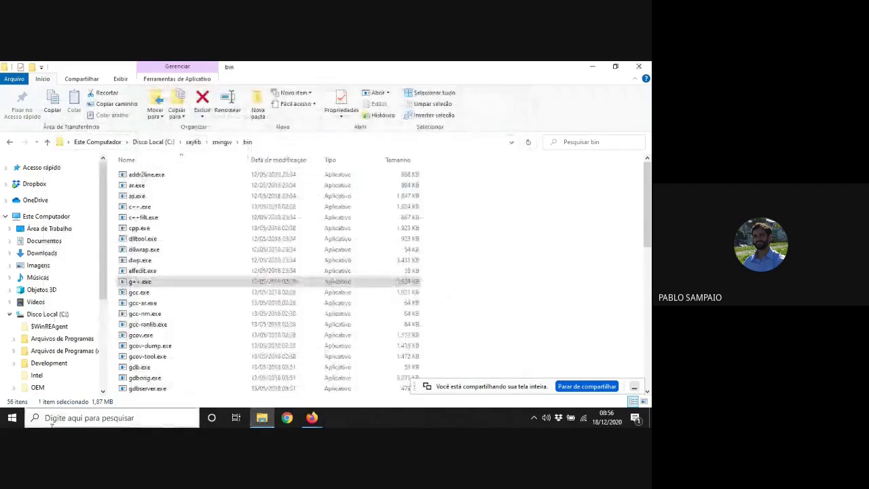
# Step: Open a new Command Prompt, run gcc to check that the added Path entry works, and close the prompt
pyautogui.click(3, 421)
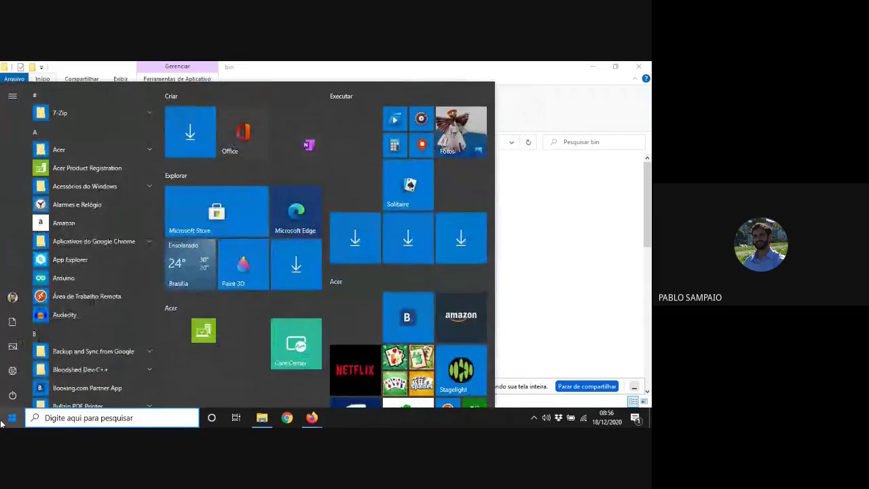
pyautogui.write('c')
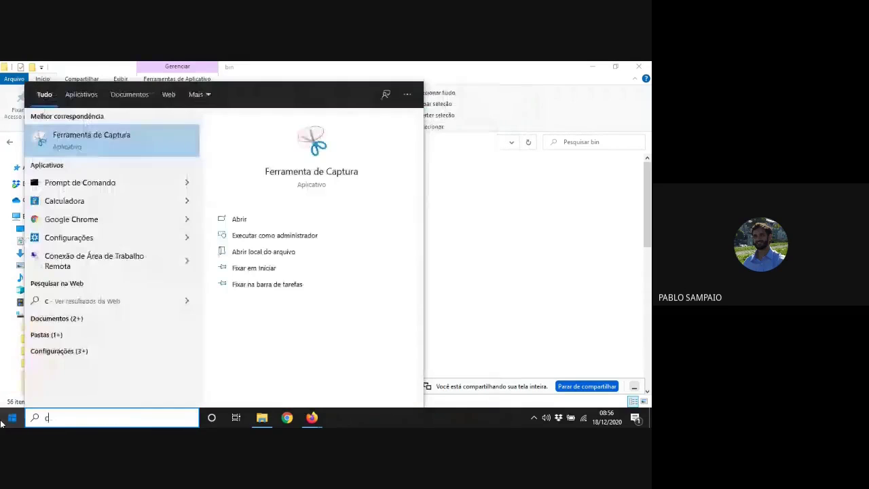
pyautogui.click(67, 185)
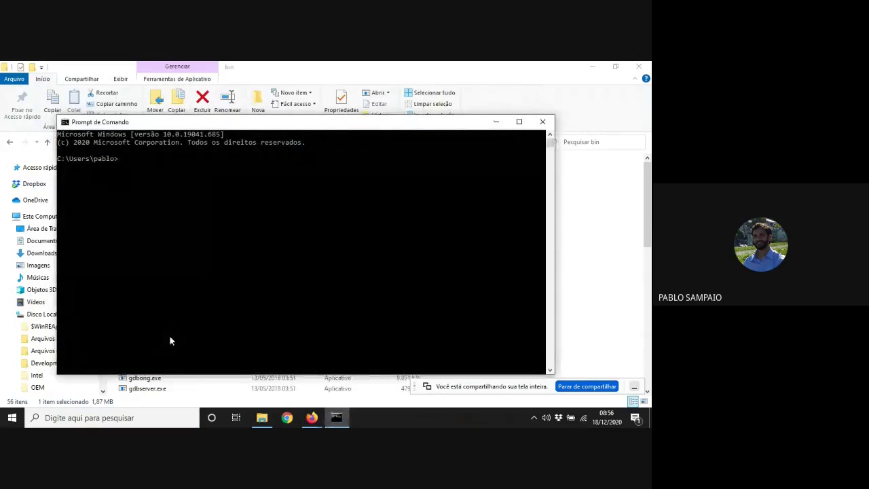
pyautogui.write('gc')
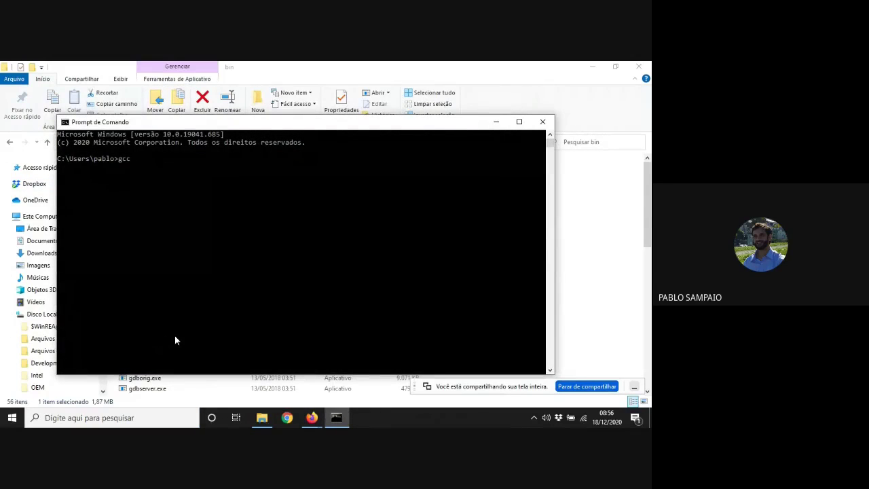
pyautogui.write('c')
pyautogui.press('Return')
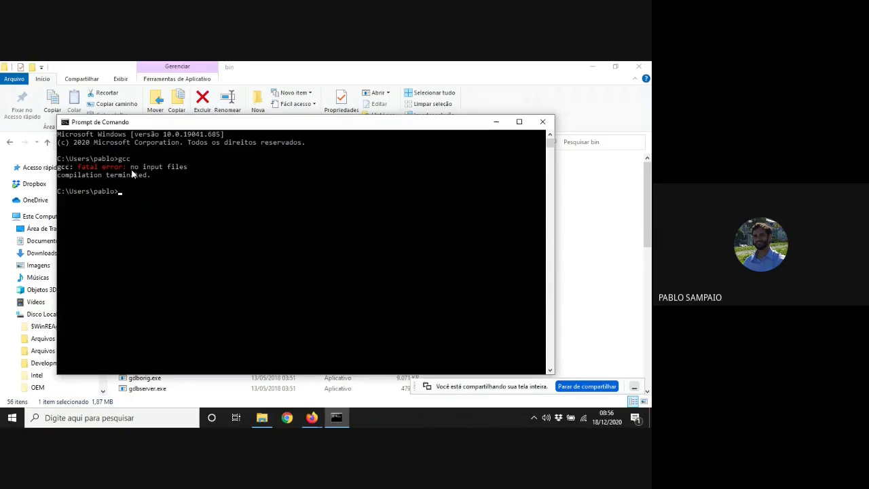
pyautogui.click(303, 65)
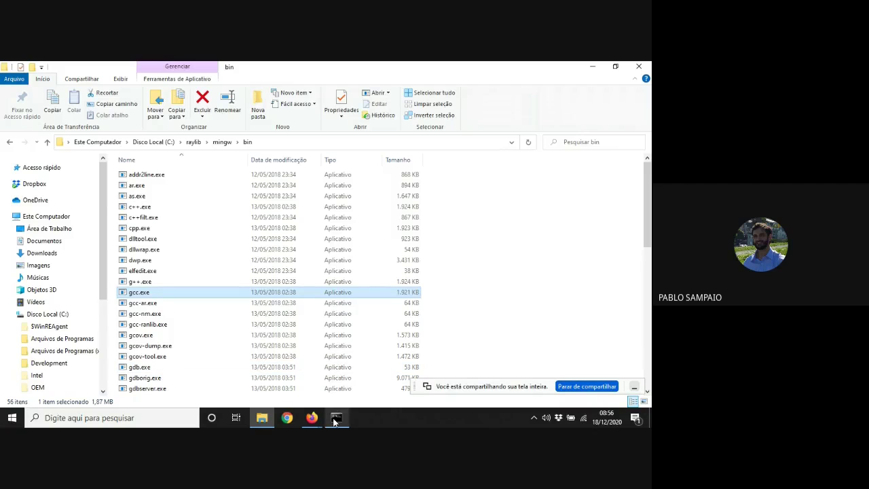
pyautogui.moveTo(334, 422)
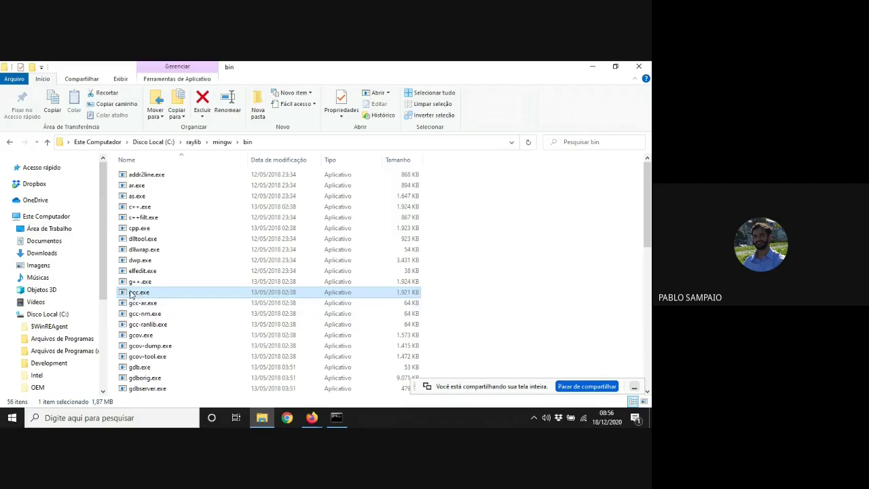
pyautogui.click(336, 419)
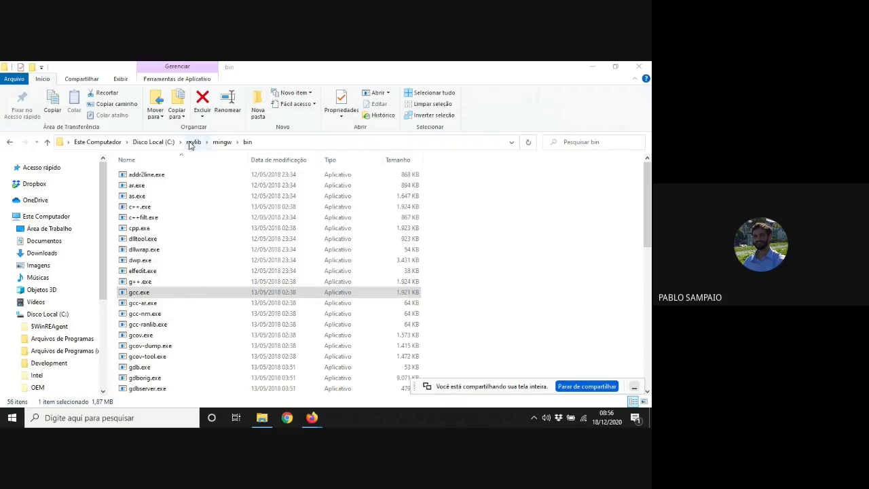
# Step: Go to the C:\raylib\raylib folder and open a PowerShell window in its examples subfolder
pyautogui.click(193, 142)
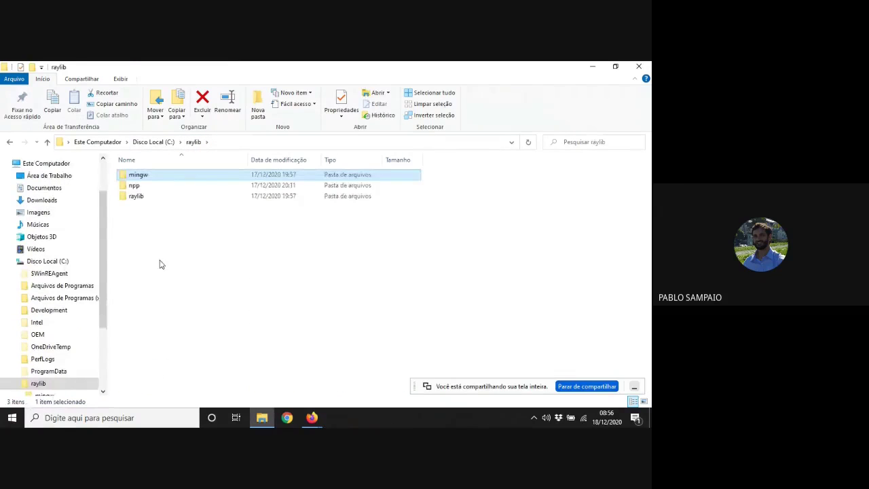
pyautogui.click(138, 197)
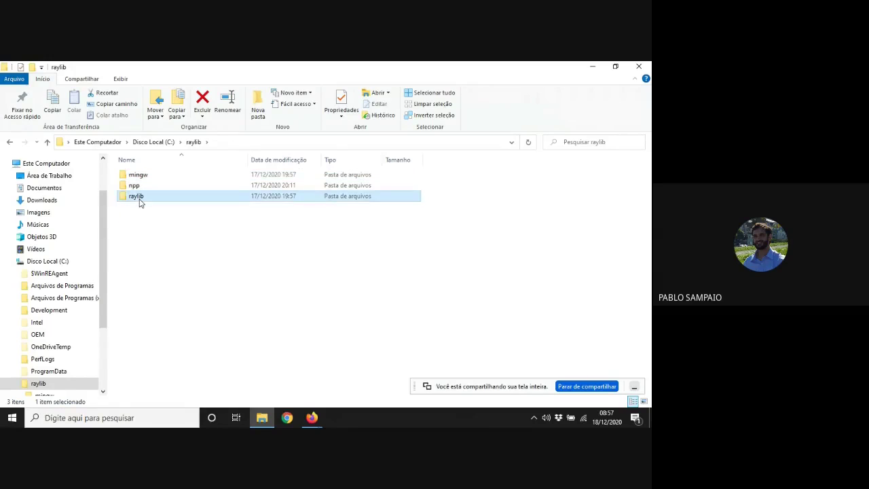
pyautogui.doubleClick(140, 199)
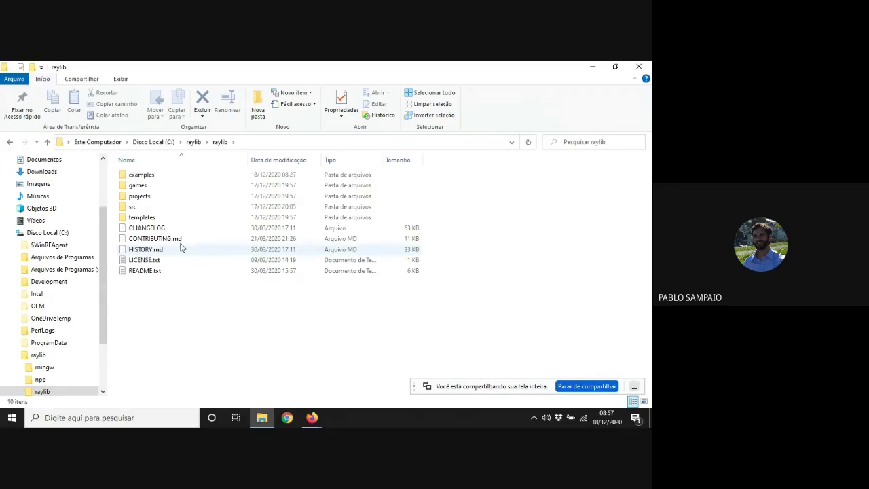
pyautogui.click(158, 143)
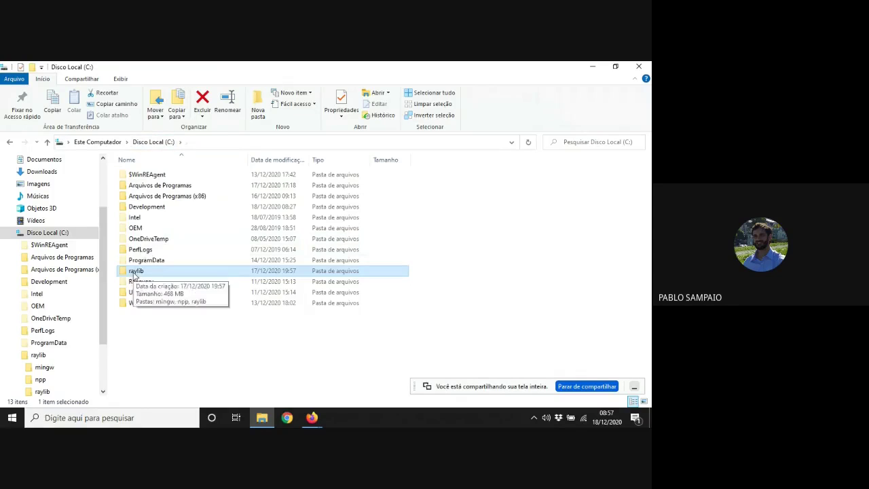
pyautogui.doubleClick(135, 271)
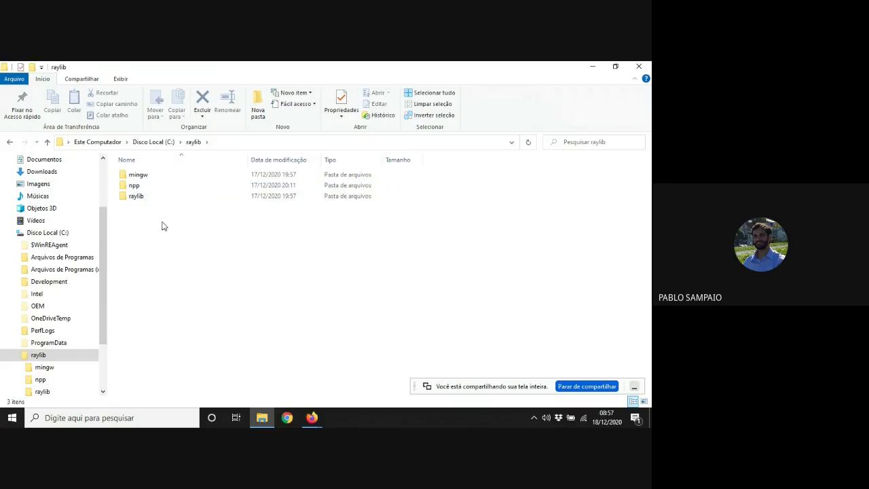
pyautogui.click(134, 199)
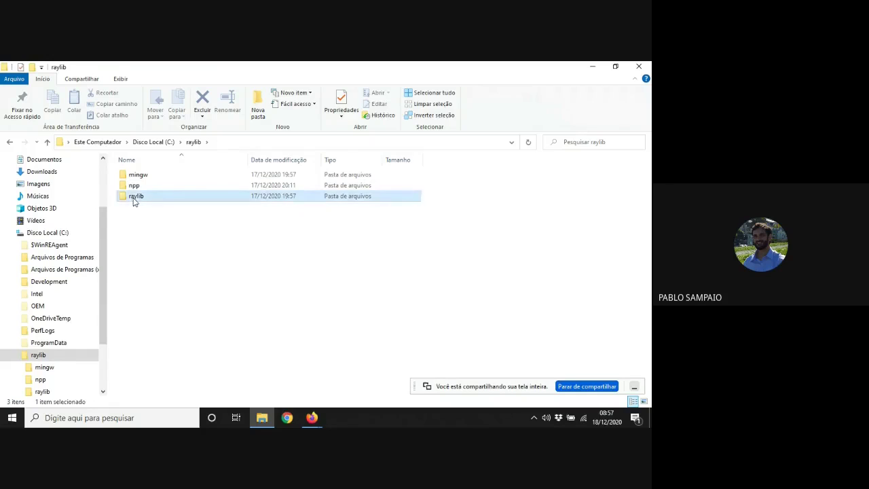
pyautogui.doubleClick(135, 197)
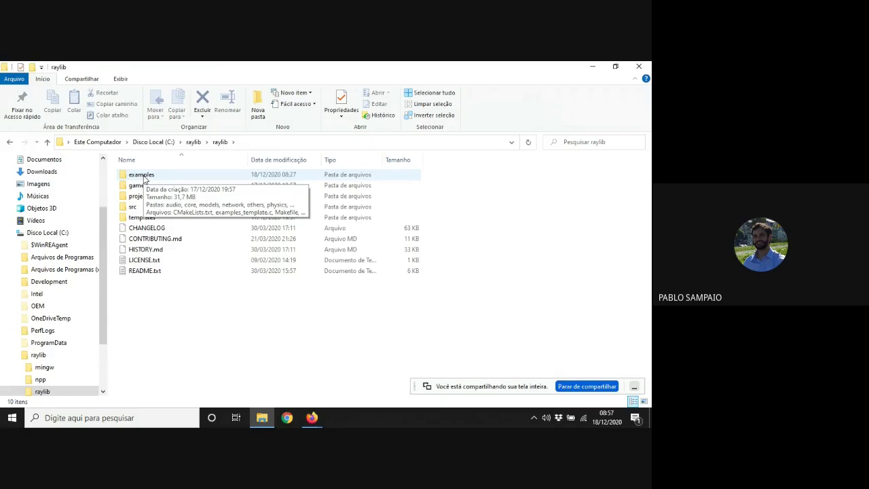
pyautogui.rightClick(144, 179)
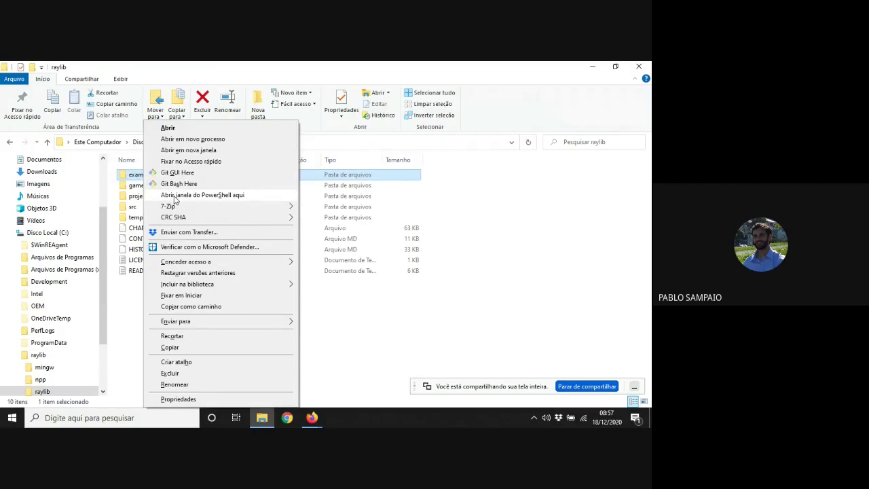
pyautogui.click(175, 196)
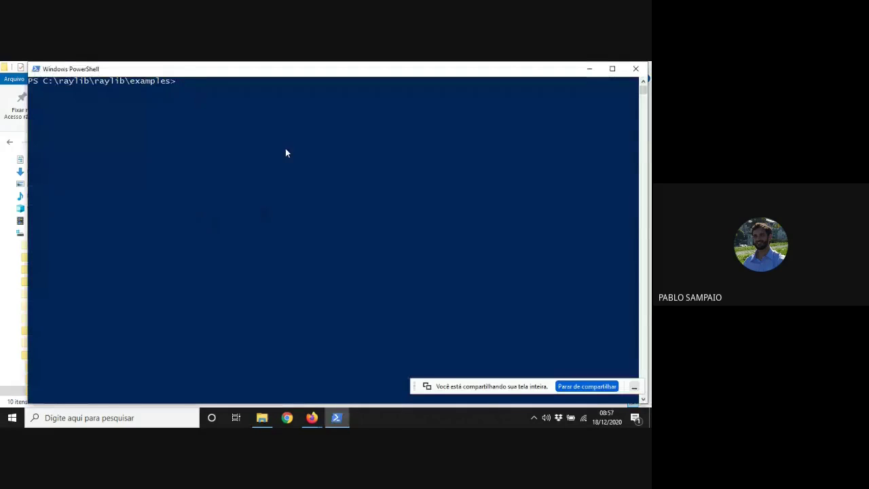
pyautogui.click(12, 418)
pyautogui.write('c')
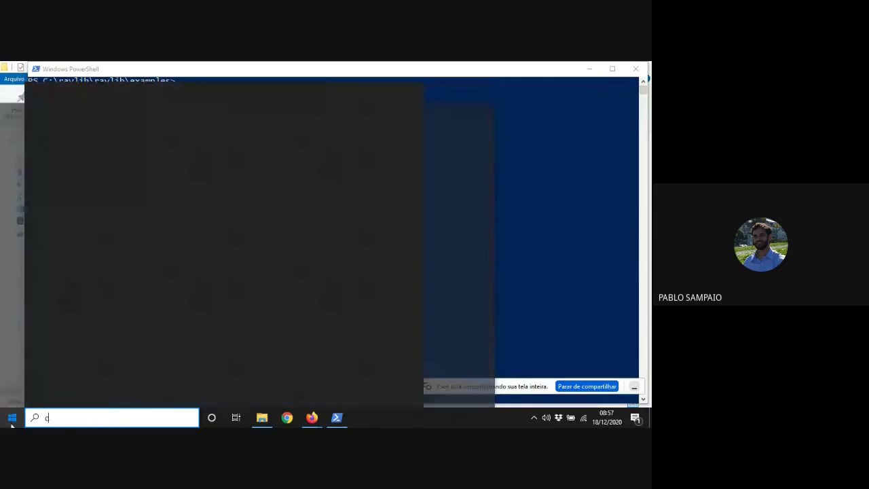
pyautogui.click(67, 141)
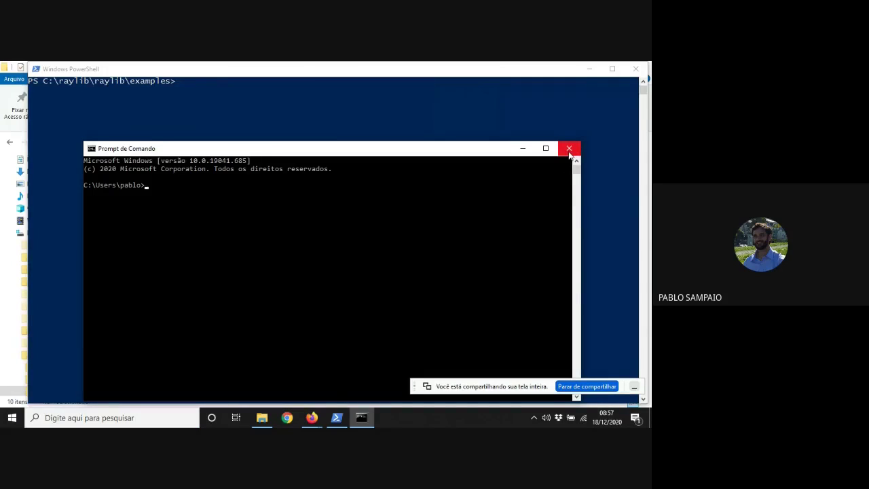
pyautogui.click(569, 149)
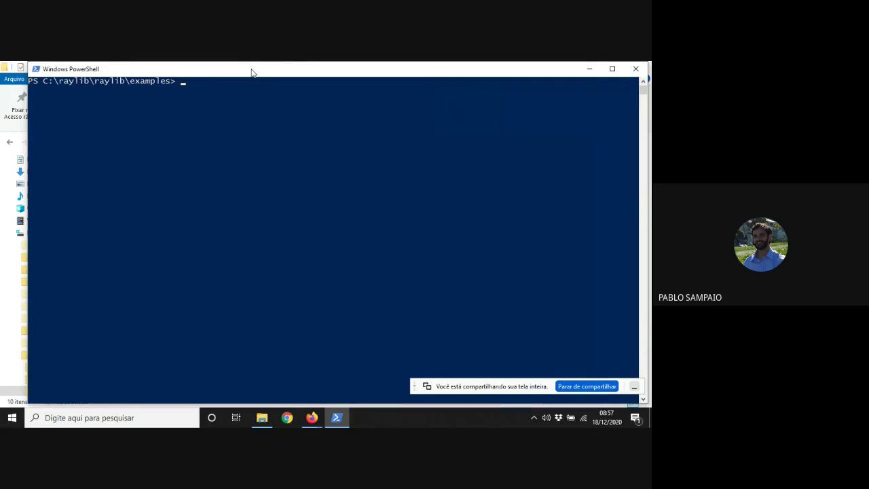
# Step: Switch to Firefox and copy the mingw32-make PLATFORM=PLATFORM_DESKTOP command from the Building Examples section of the raylib wiki page
pyautogui.moveTo(251, 73); pyautogui.dragTo(251, 92)
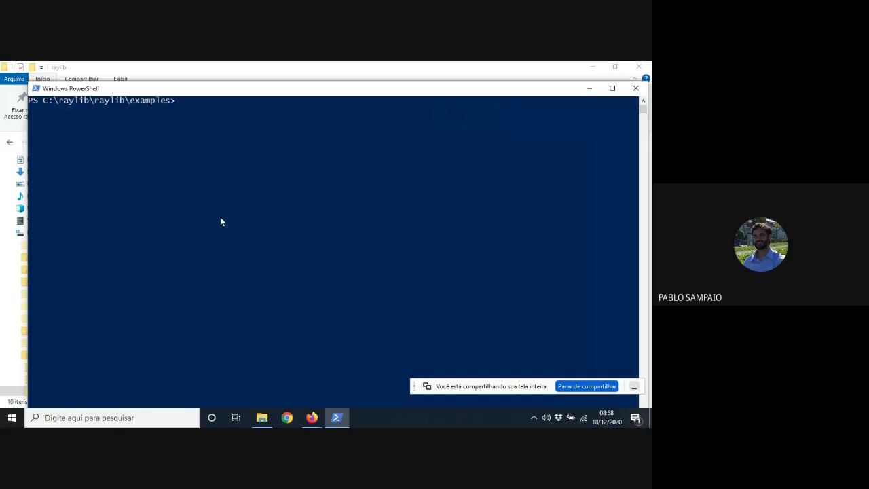
pyautogui.moveTo(311, 418)
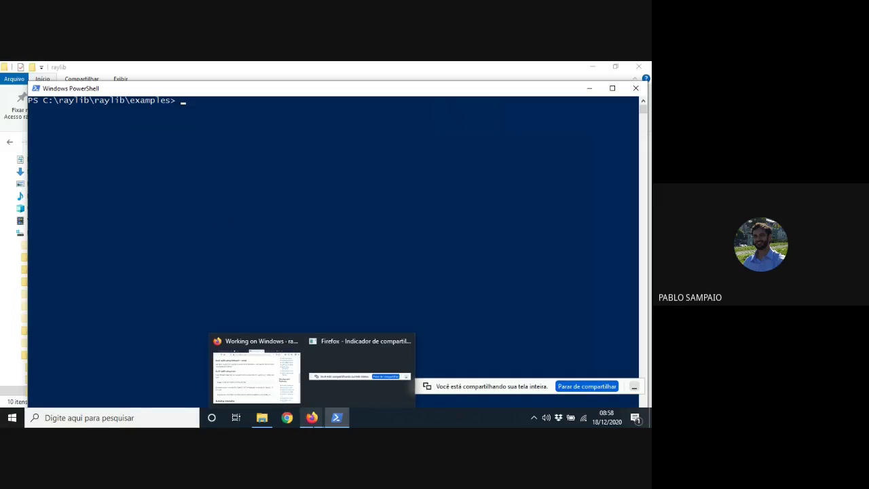
pyautogui.click(317, 419)
pyautogui.click(257, 374)
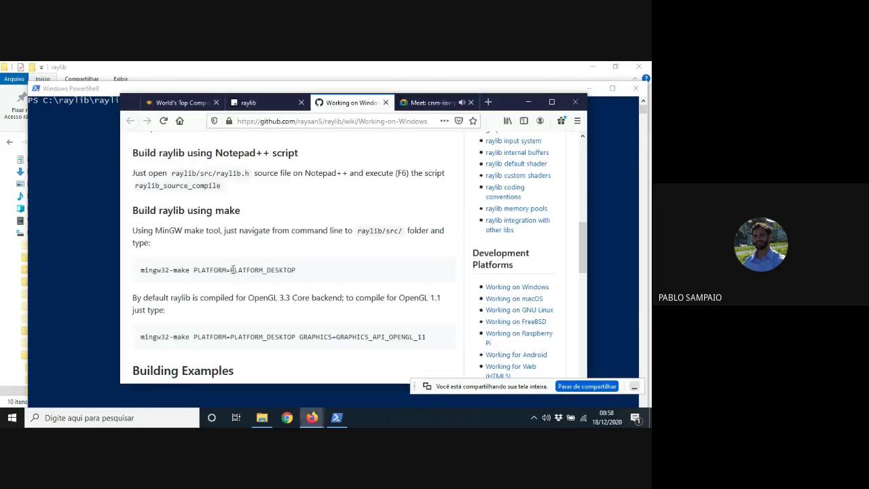
pyautogui.scroll(-4, 233, 269)
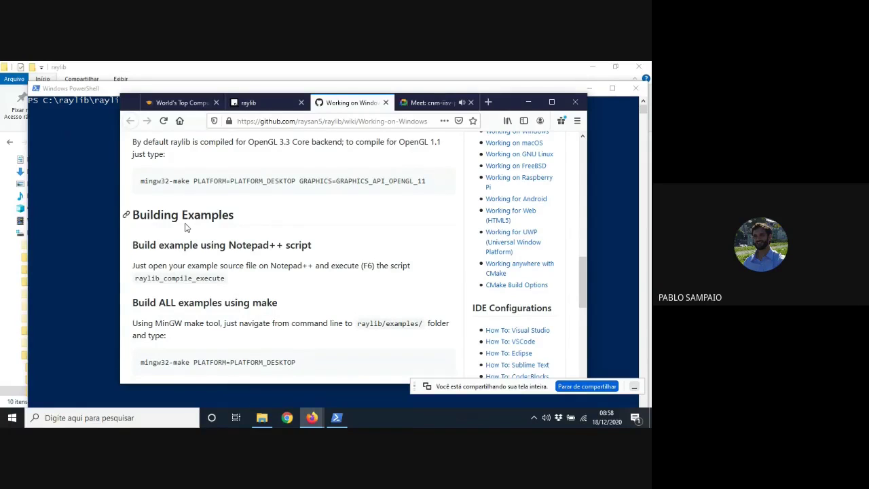
pyautogui.scroll(-2, 186, 228)
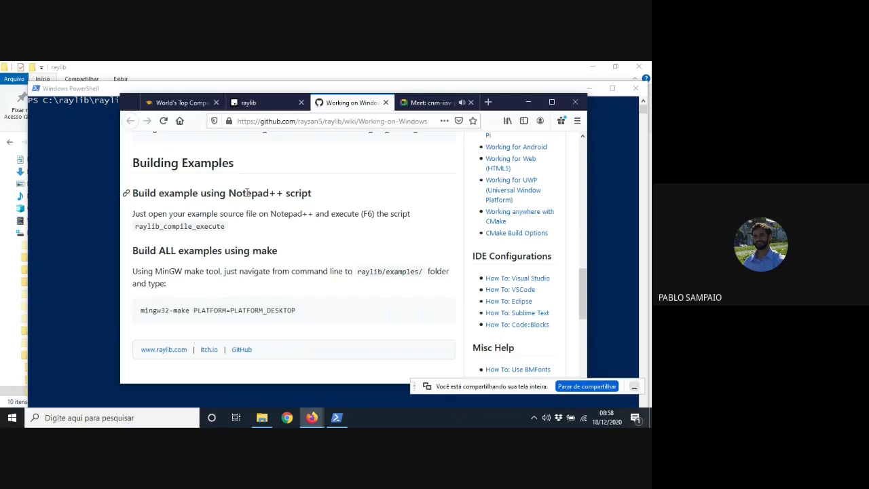
pyautogui.scroll(-3, 243, 283)
pyautogui.scroll(3, 204, 284)
pyautogui.moveTo(140, 310); pyautogui.dragTo(294, 318)
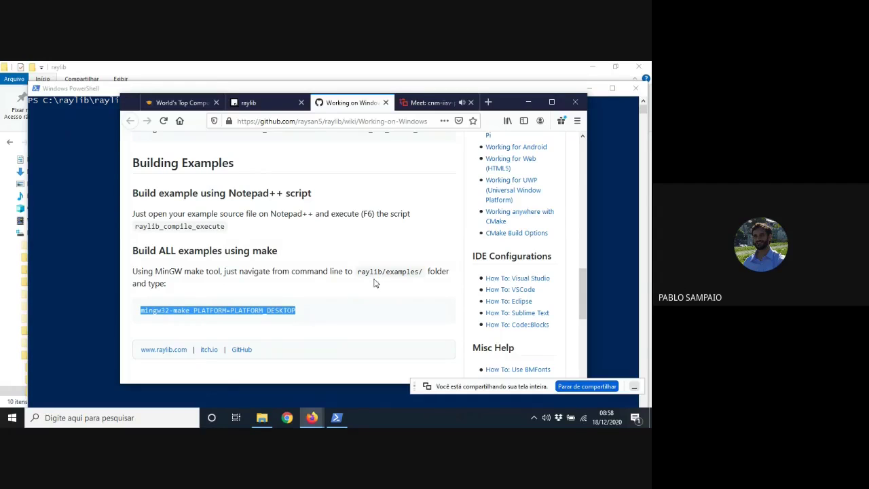
pyautogui.rightClick(184, 313)
pyautogui.click(188, 319)
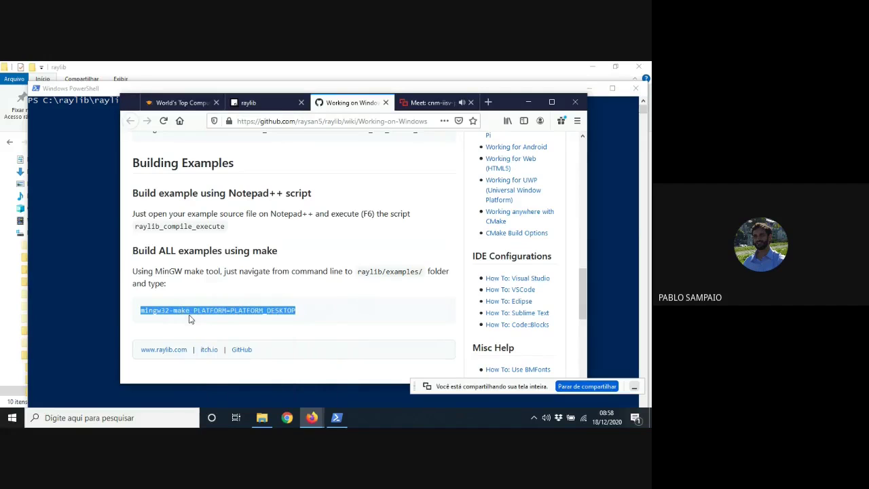
# Step: In PowerShell, run cd .. and cd examples, and build all examples with mingw32-make PLATFORM=PLATFORM_DESKTOP
pyautogui.click(87, 252)
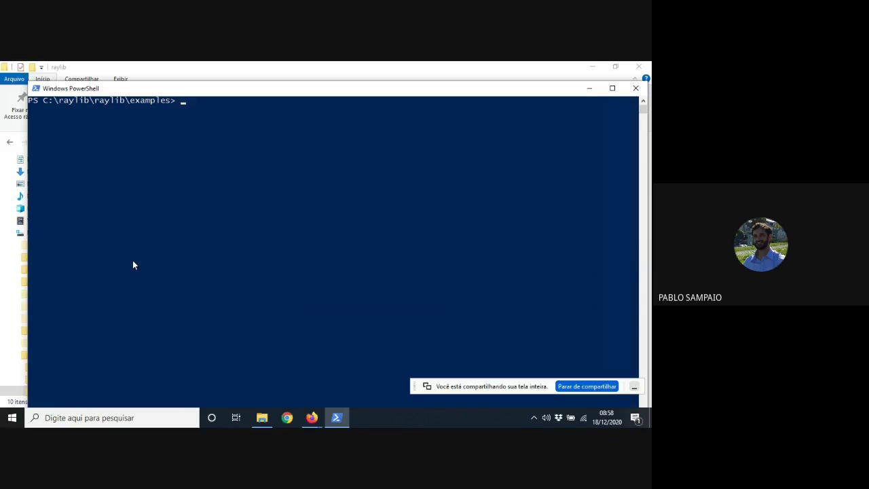
pyautogui.write('cd ..')
pyautogui.press('Return')
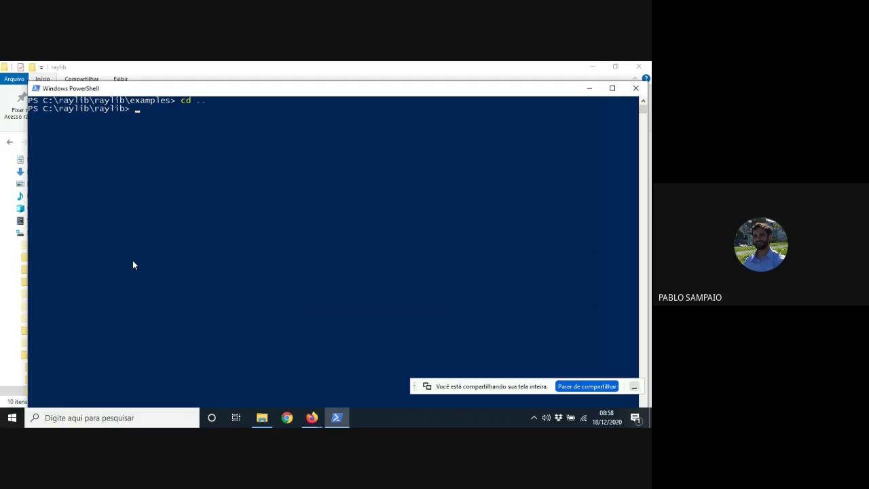
pyautogui.write('cd examples')
pyautogui.press('Return')
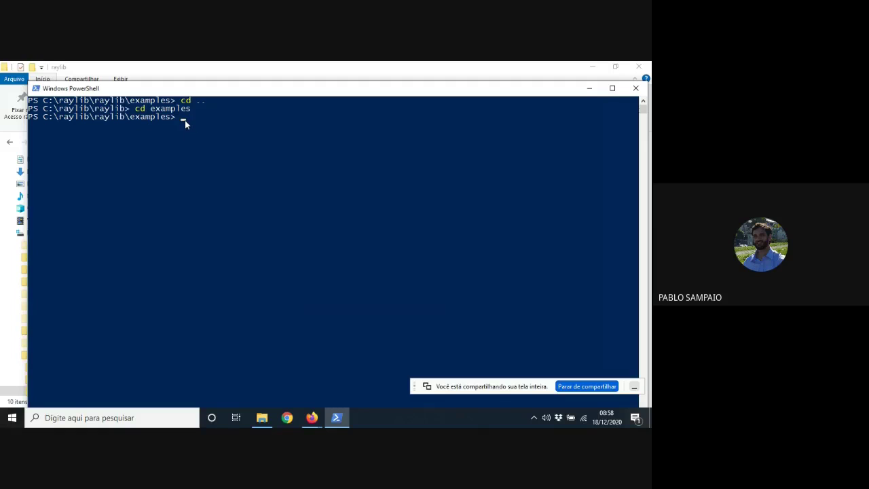
pyautogui.hotkey('ctrl', 'v')
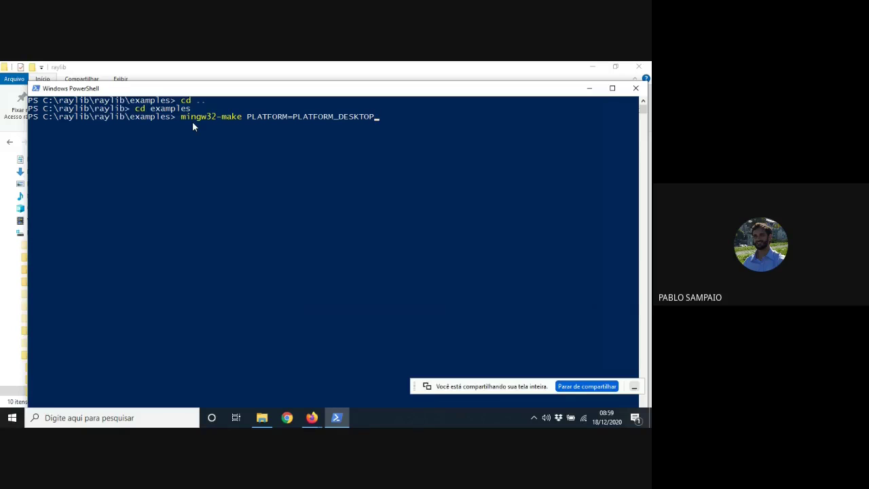
pyautogui.press('Return')
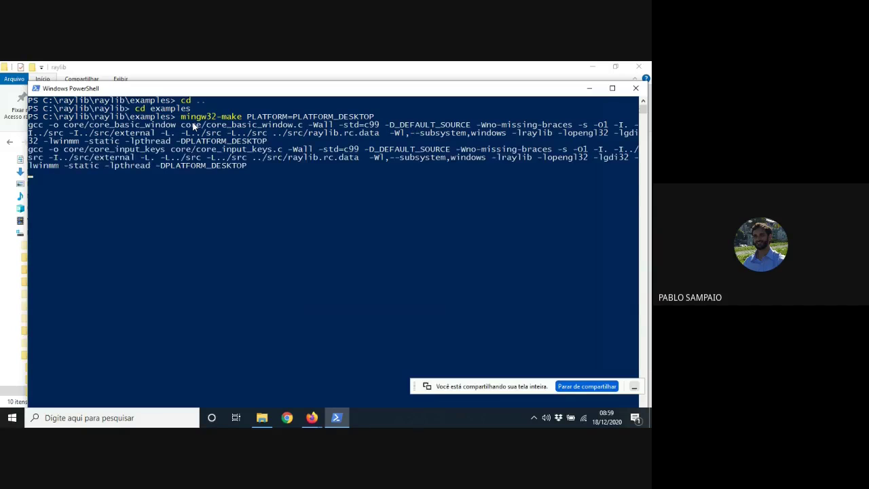